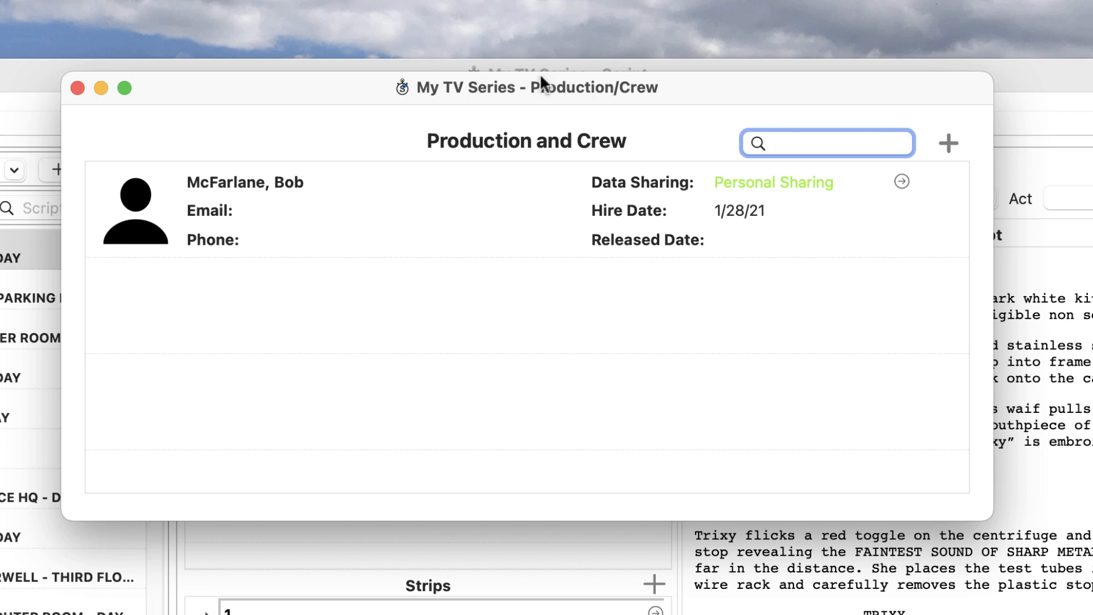
Start a new, blank crew member entry from the Production and Crew list.
left_click(945, 141)
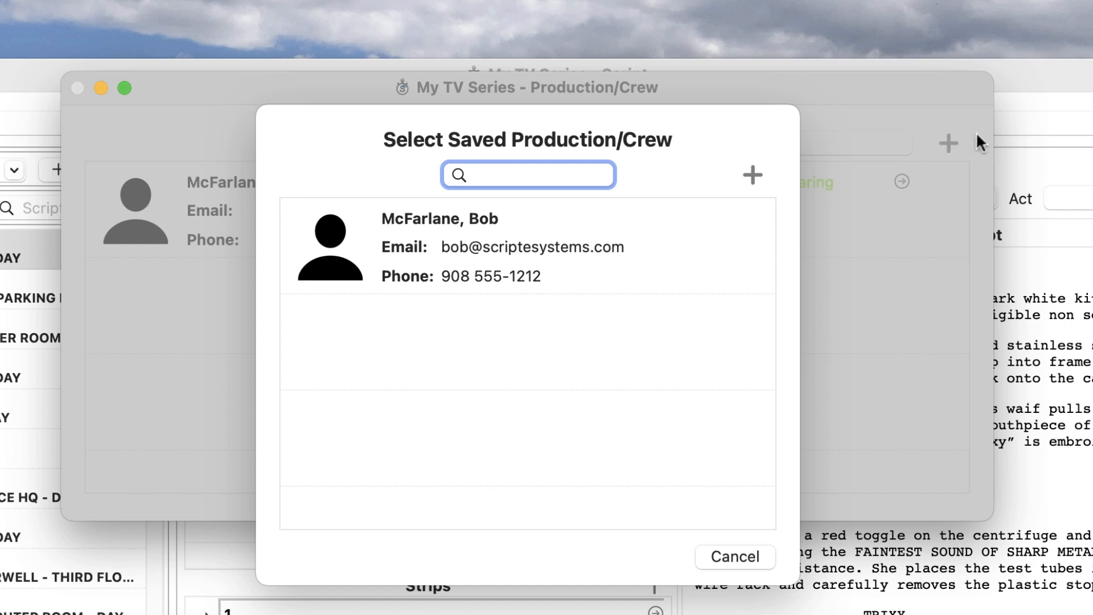
left_click(751, 173)
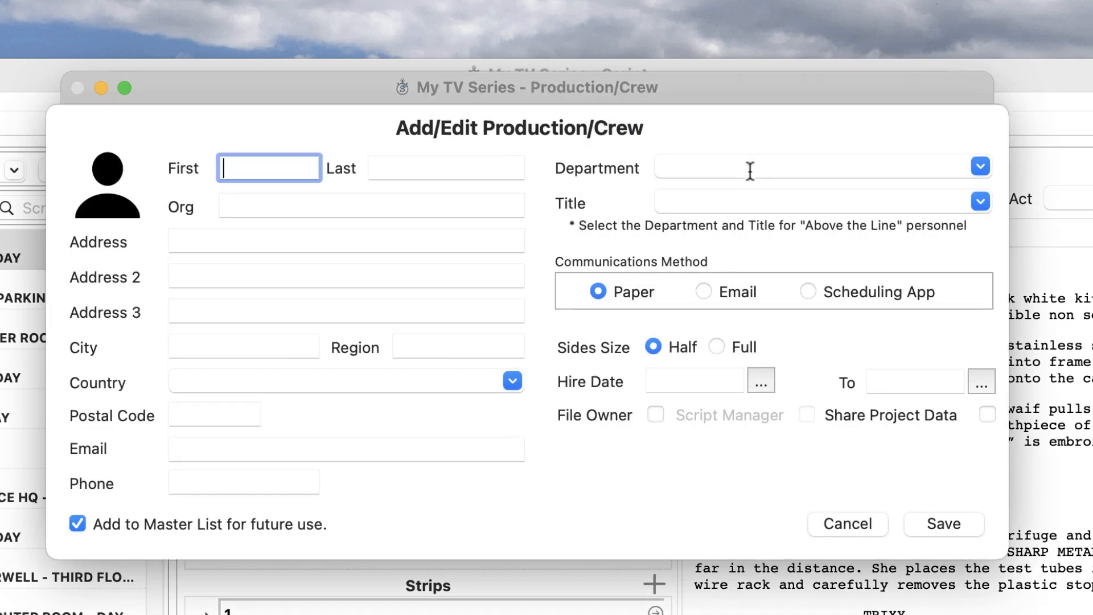
Enter the crew member's first name, last name and e-mail address on the form.
type("Jane")
key("Tab")
type("Producer")
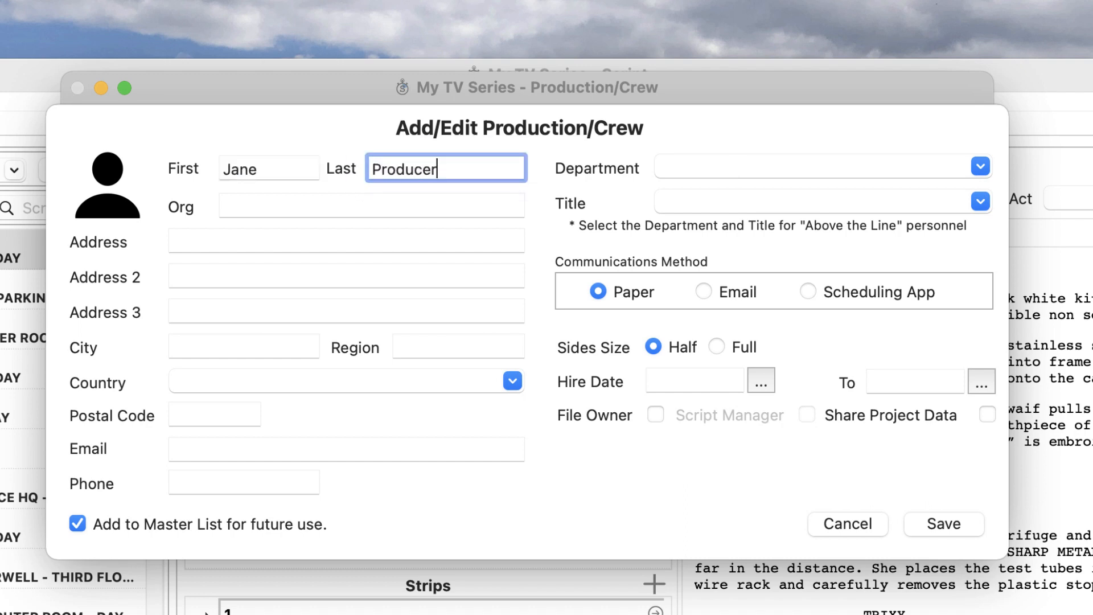
left_click(349, 449)
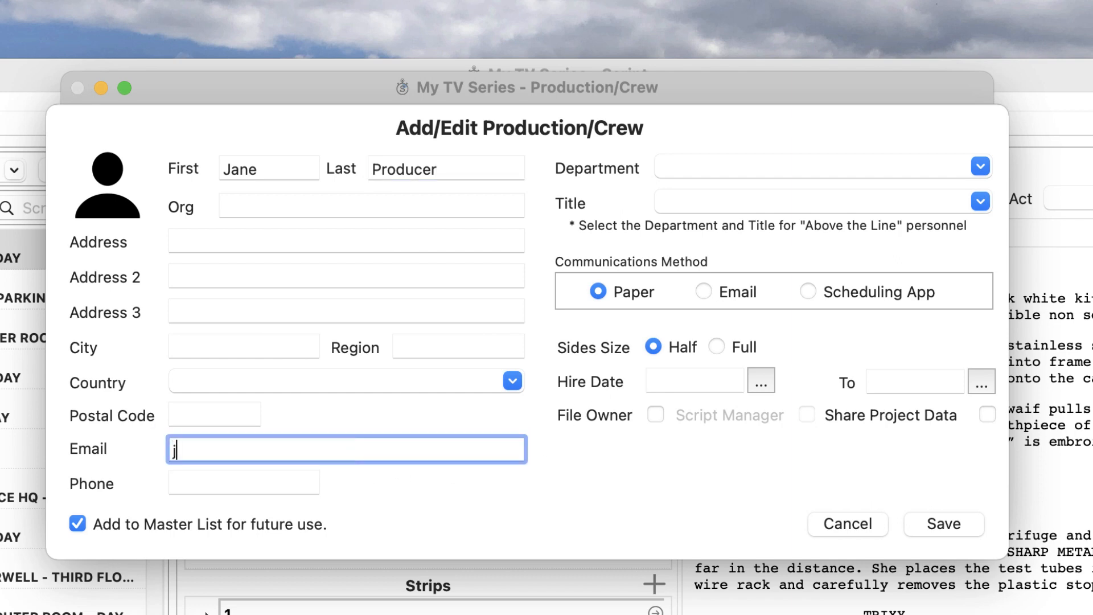
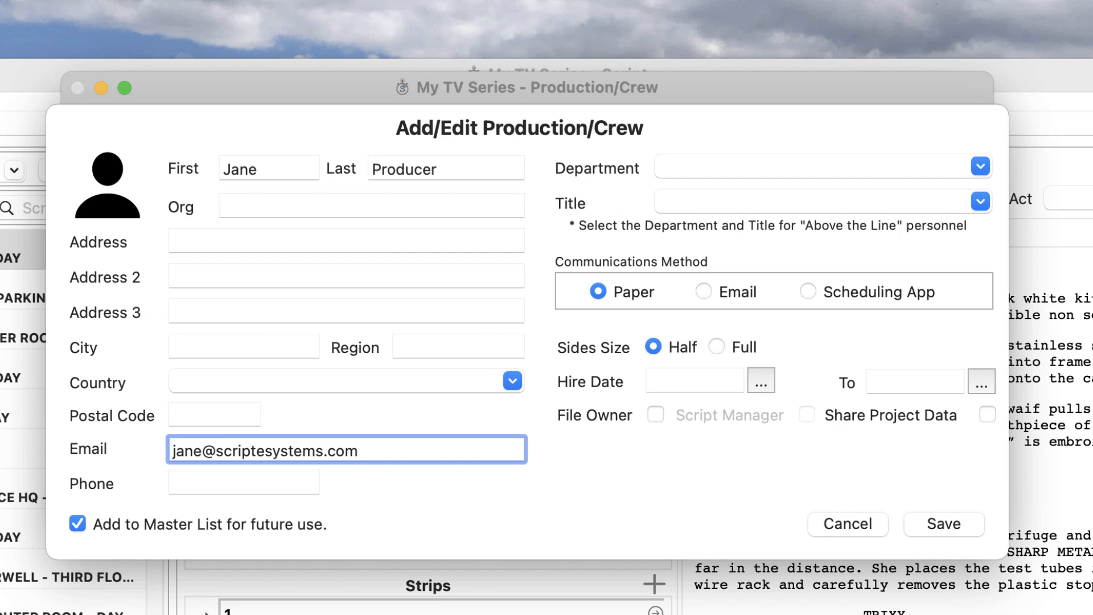
key("Tab")
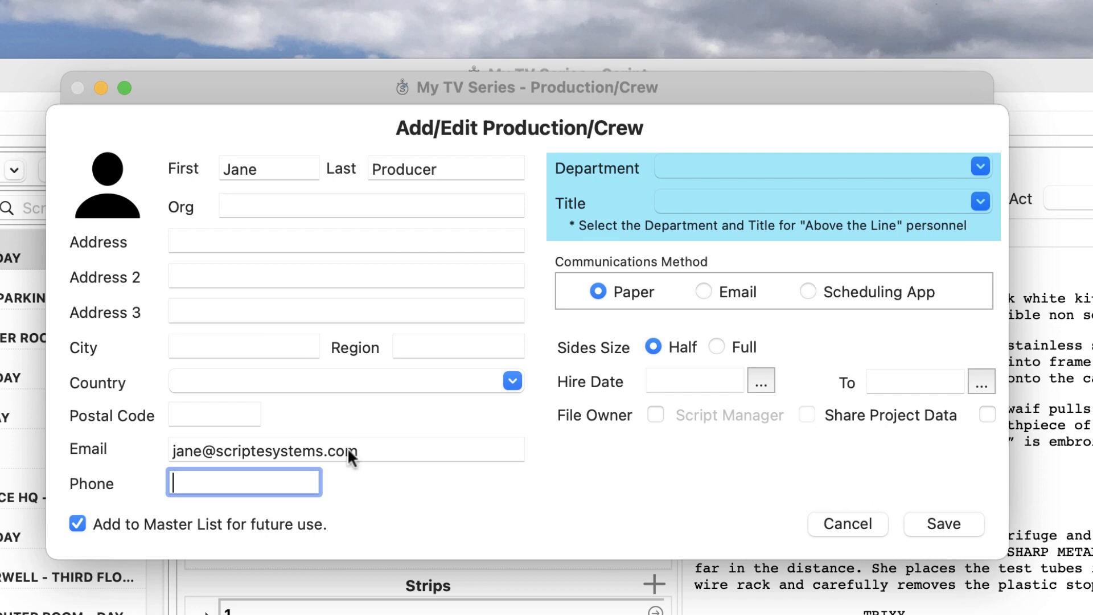
Set Department to Production and Title to Executive Producer from the dropdowns.
left_click(981, 167)
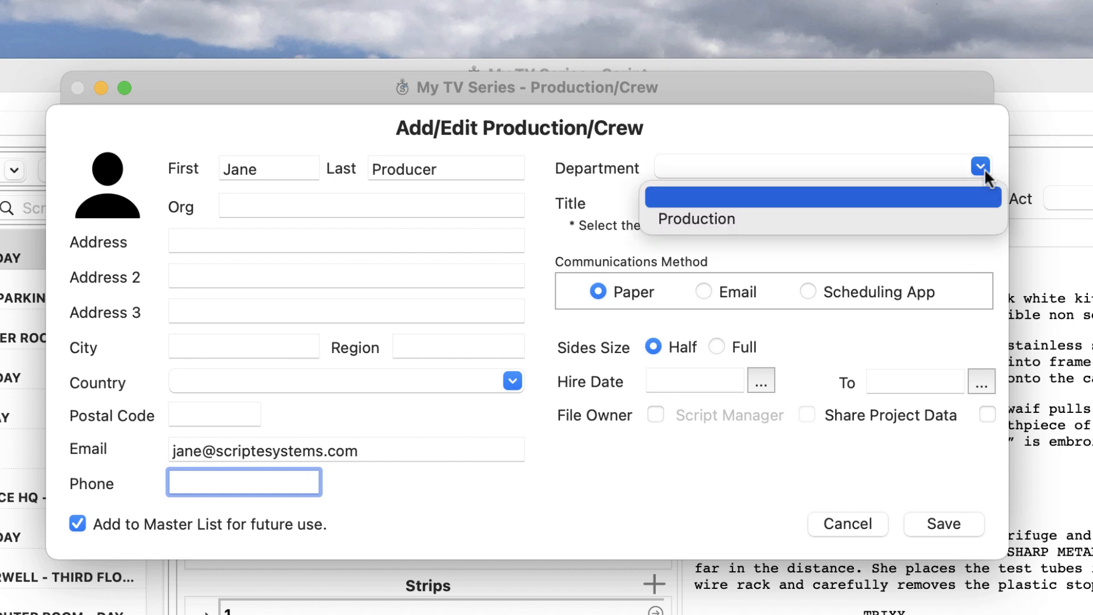
left_click(939, 219)
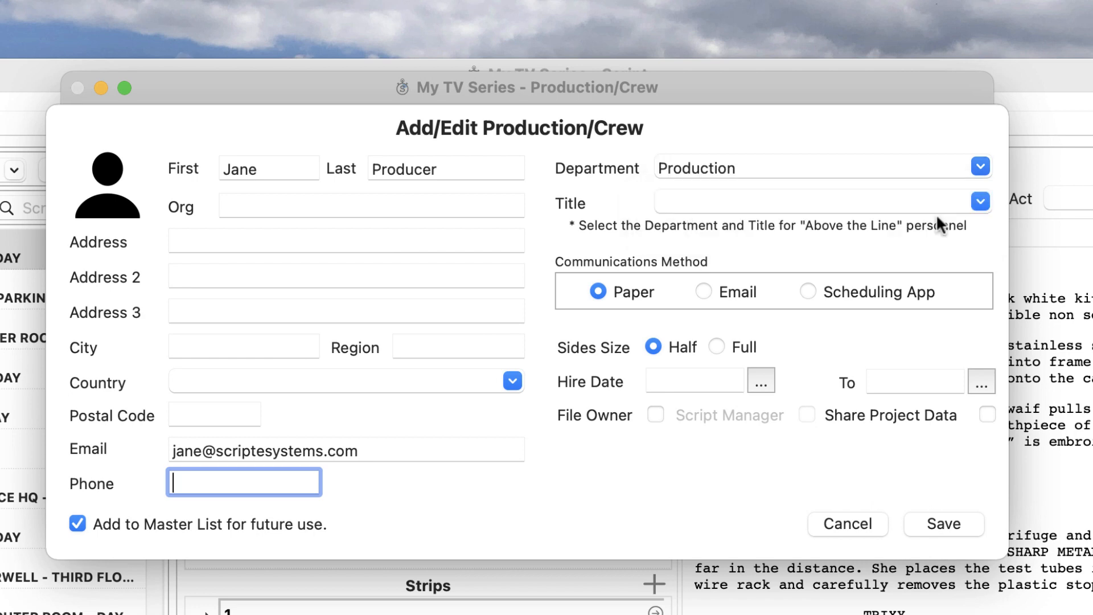
left_click(978, 200)
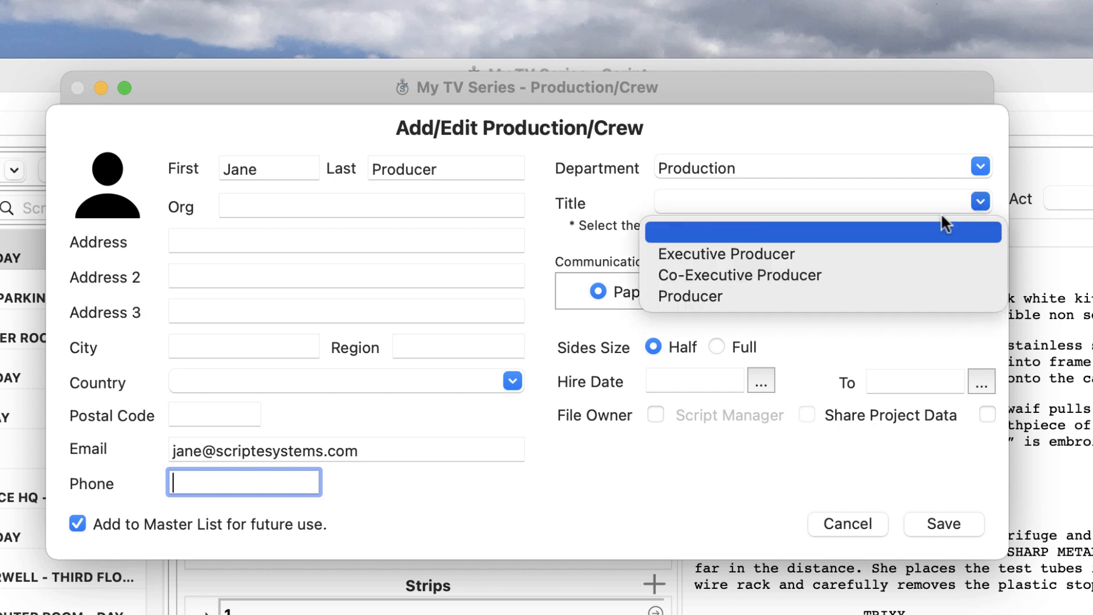
left_click(846, 254)
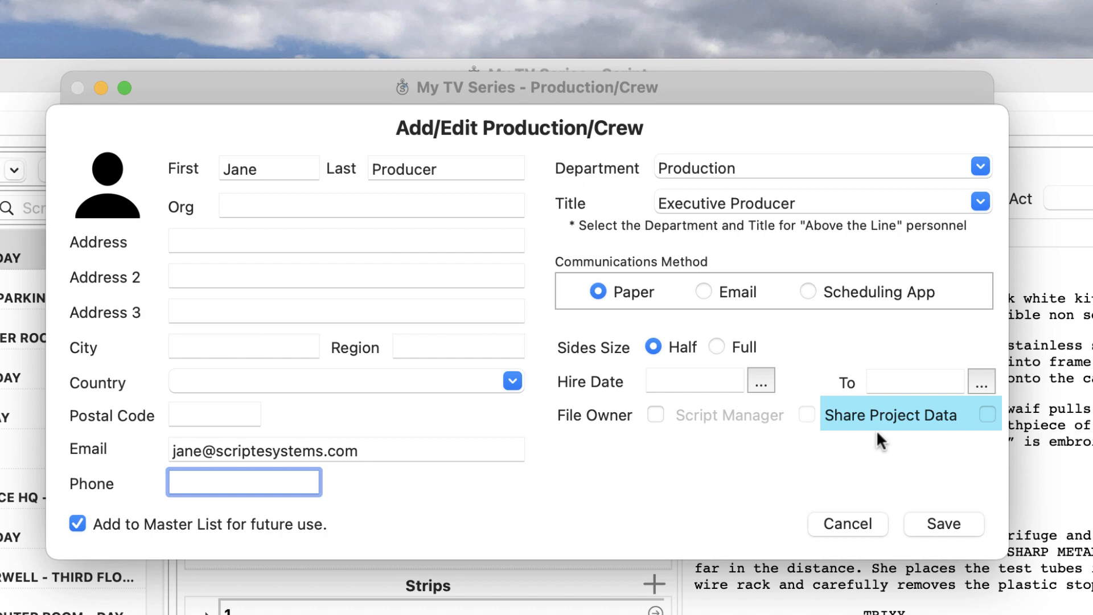
Save the Executive Producer, cancel a trial deletion of that entry, and close the crew list.
left_click(942, 523)
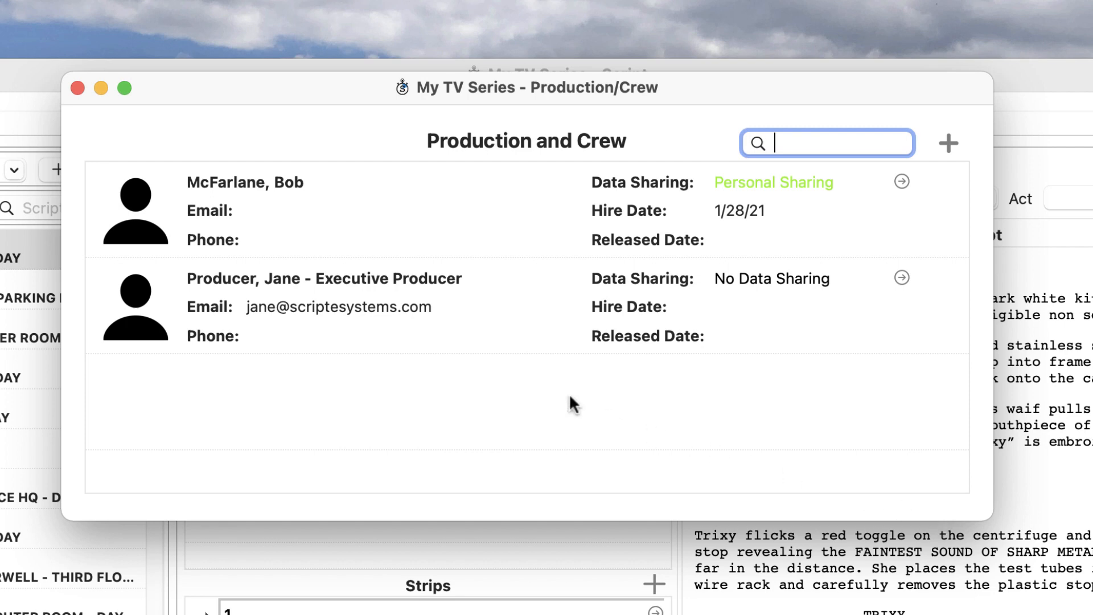
left_click(426, 331)
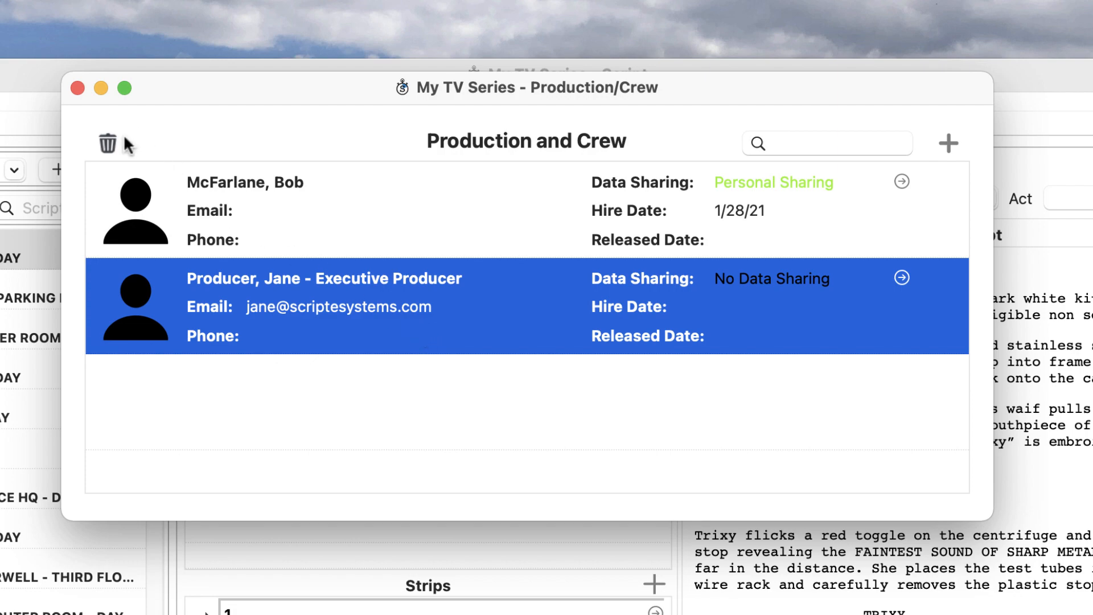
left_click(107, 142)
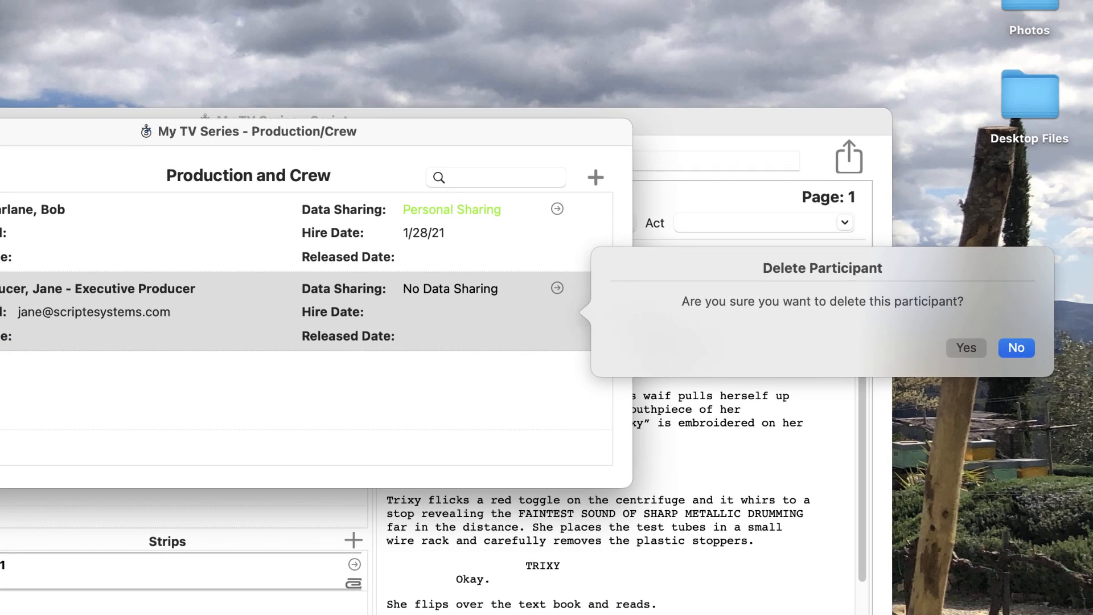
left_click(1016, 348)
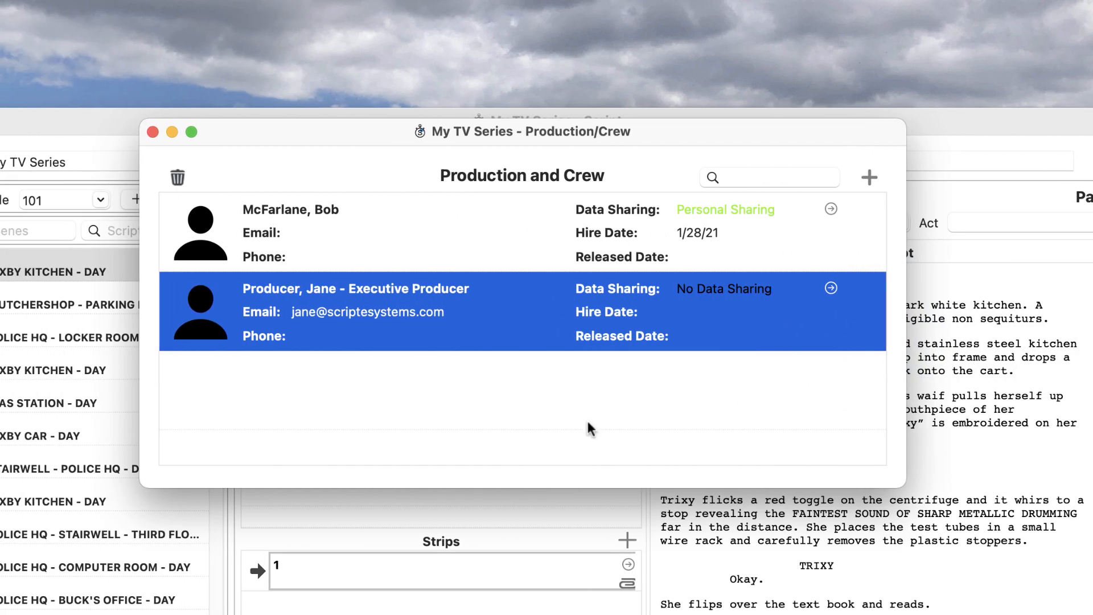
left_click(154, 131)
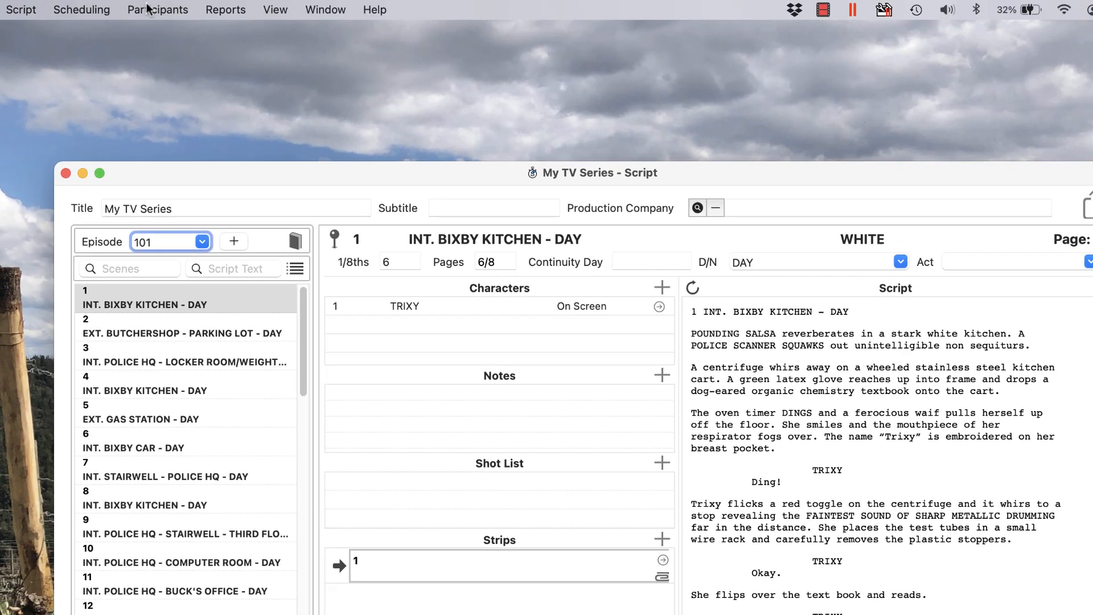
Open the Units window from the Participants menu.
left_click(147, 10)
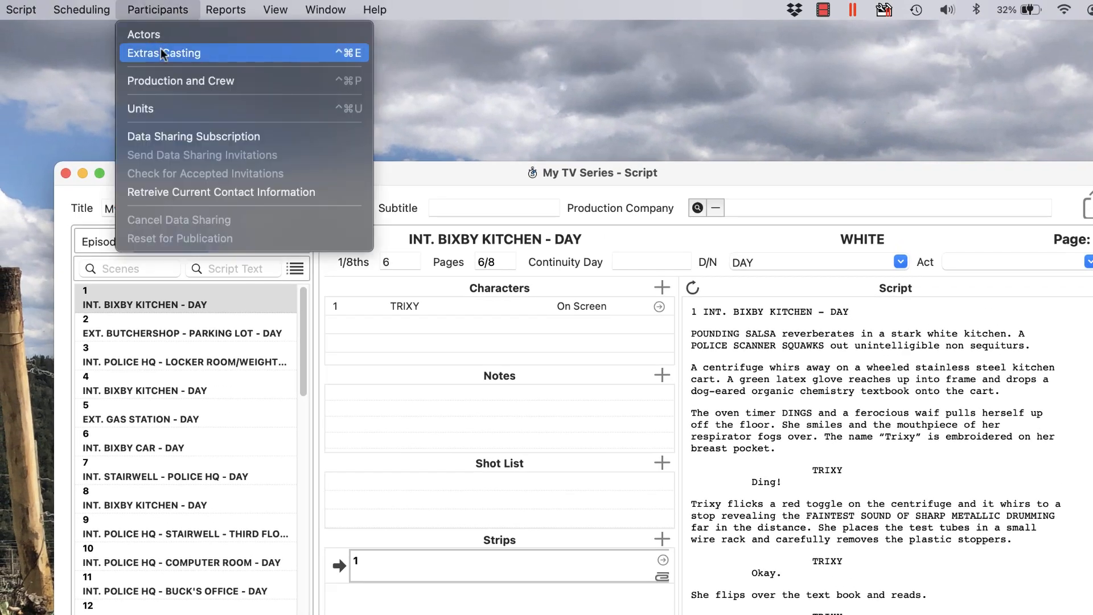
left_click(178, 107)
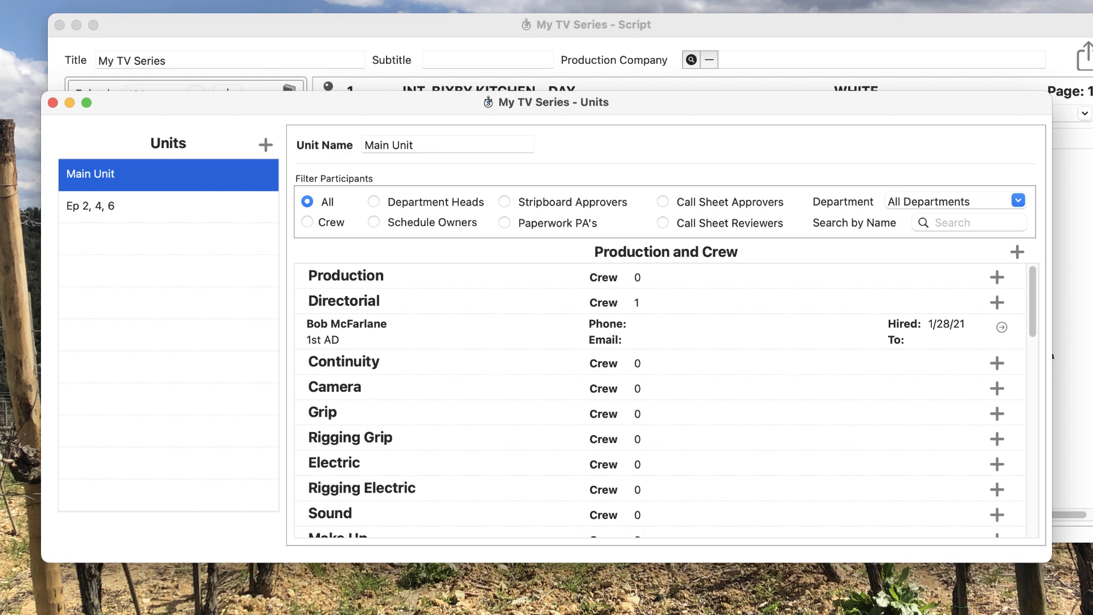
Add a unit named 'Splinter', then return to viewing Main Unit's crew.
left_click(272, 145)
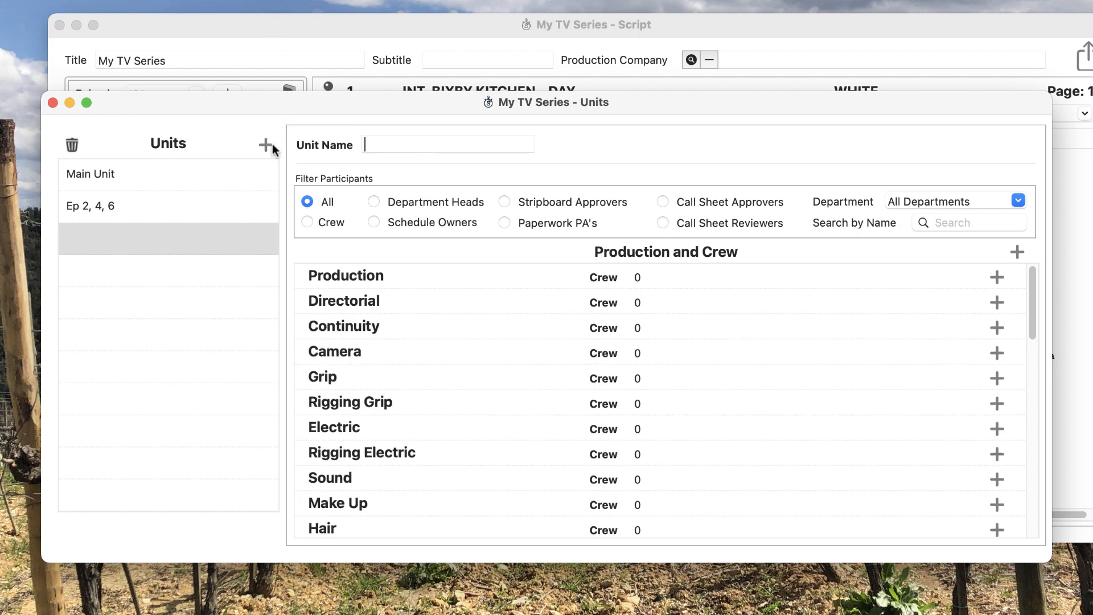
type("Splinter")
key("Tab")
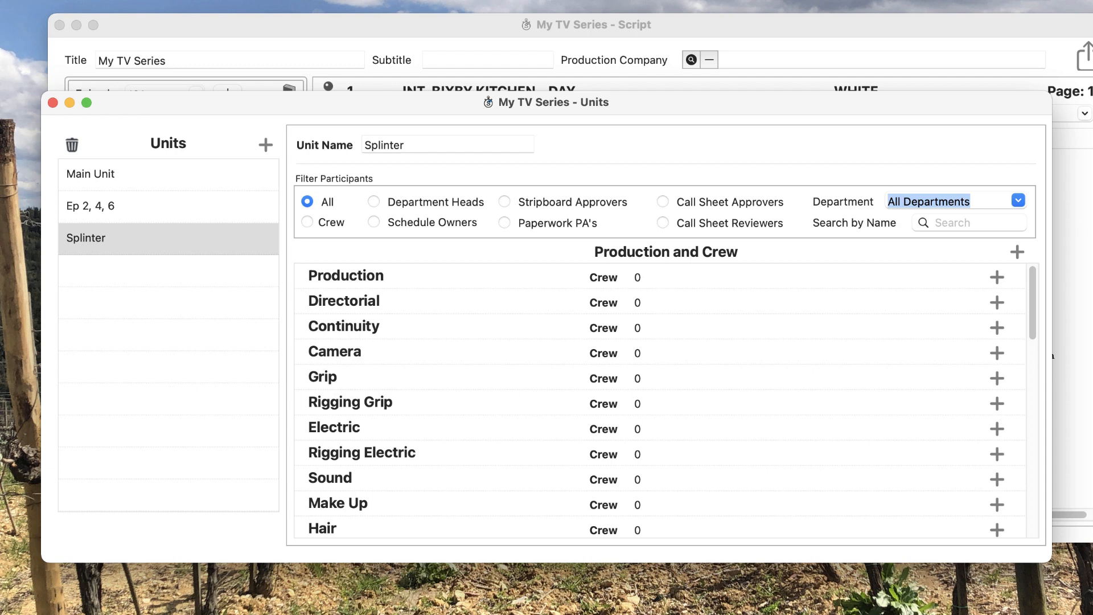
left_click(165, 174)
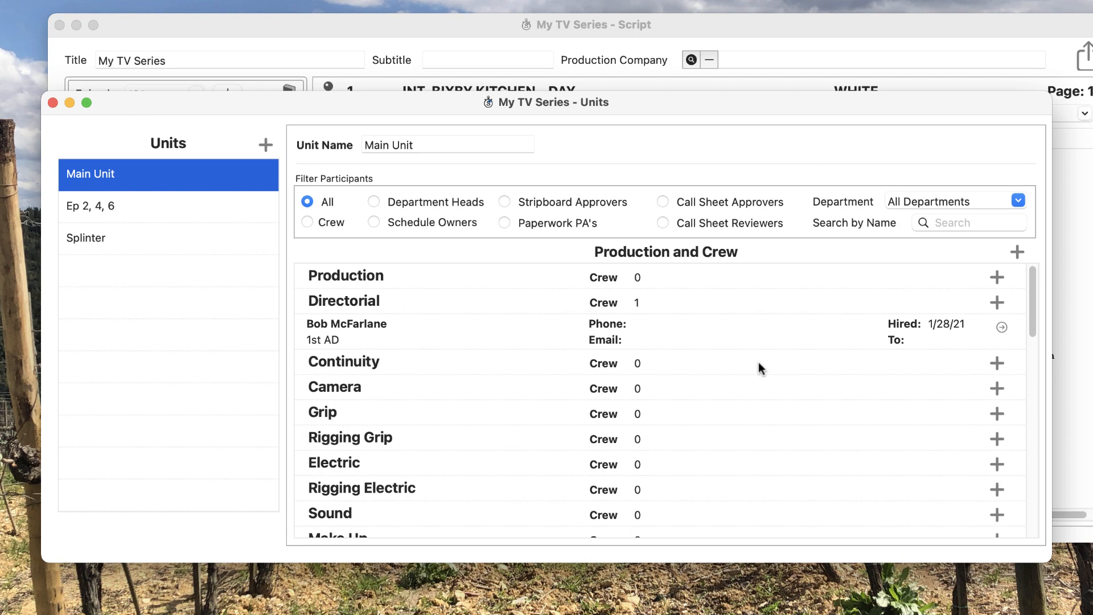
Open Add Production/Crew for Main Unit's Continuity department.
left_click(997, 364)
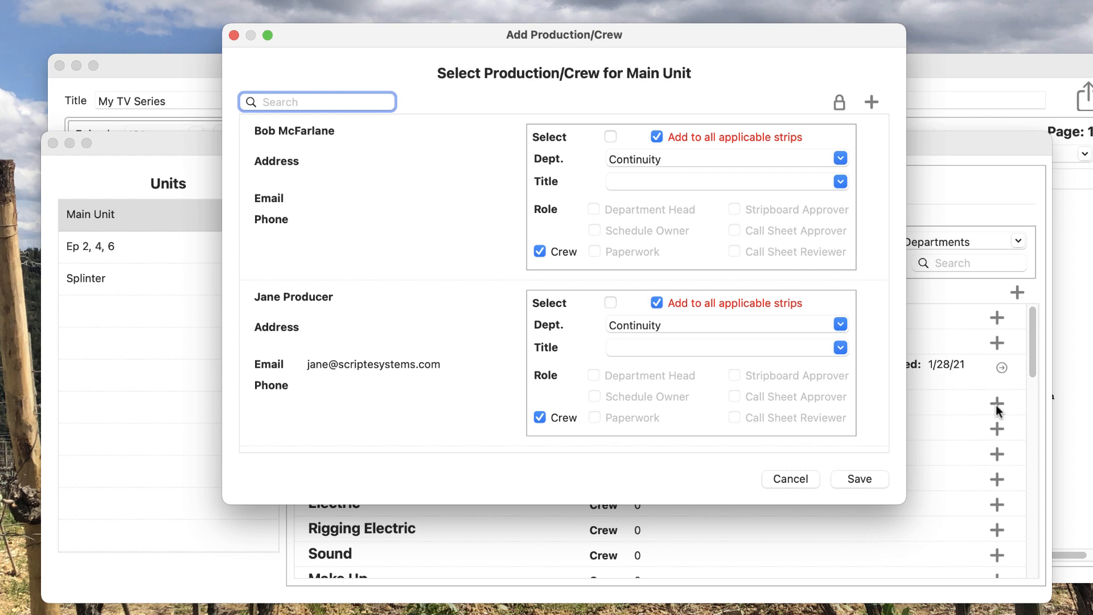
type("jane")
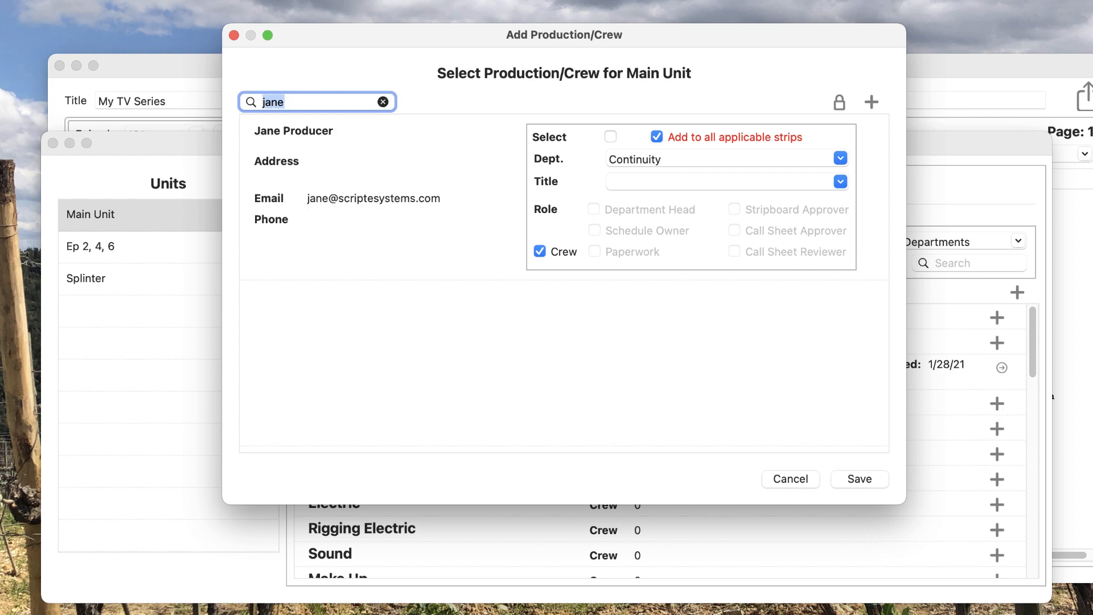
left_click(384, 102)
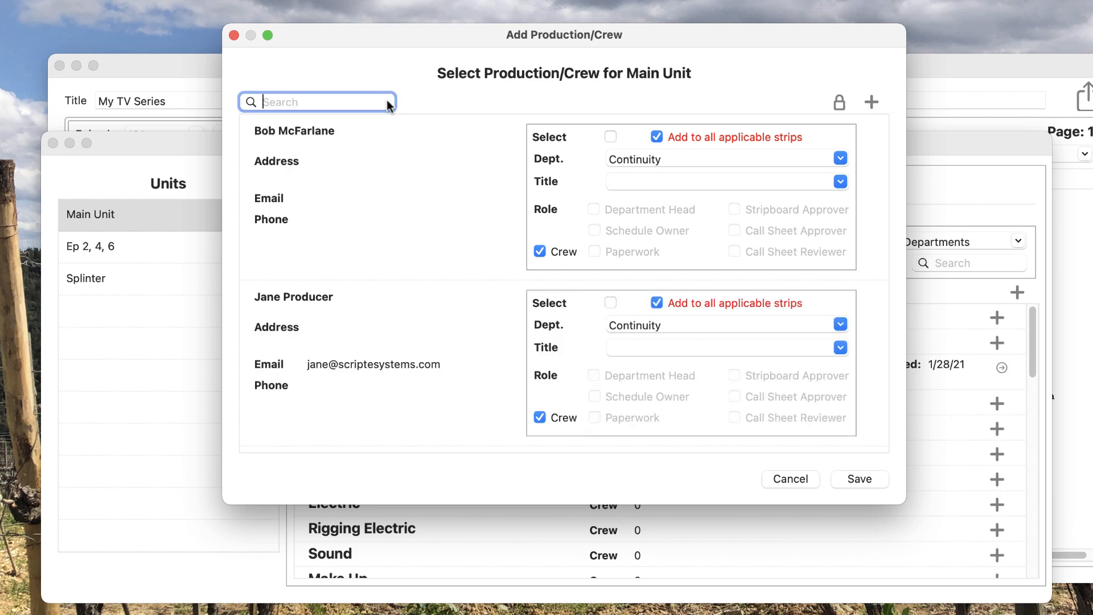
left_click(839, 103)
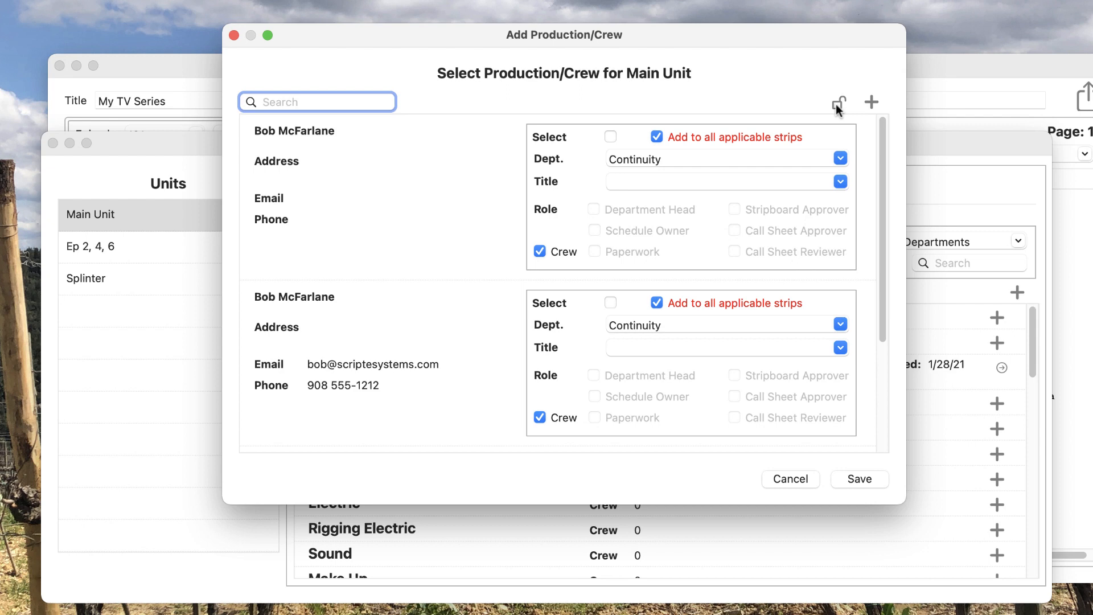
left_click(838, 106)
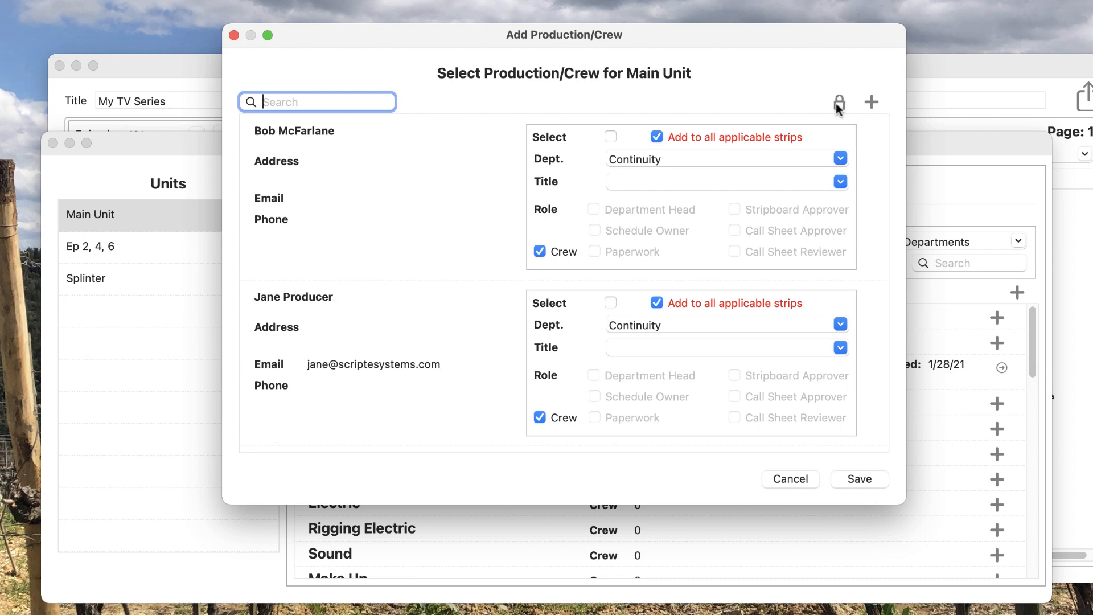
Create a new Continuity crew entry with the person's first name, last name and e-mail address.
left_click(872, 101)
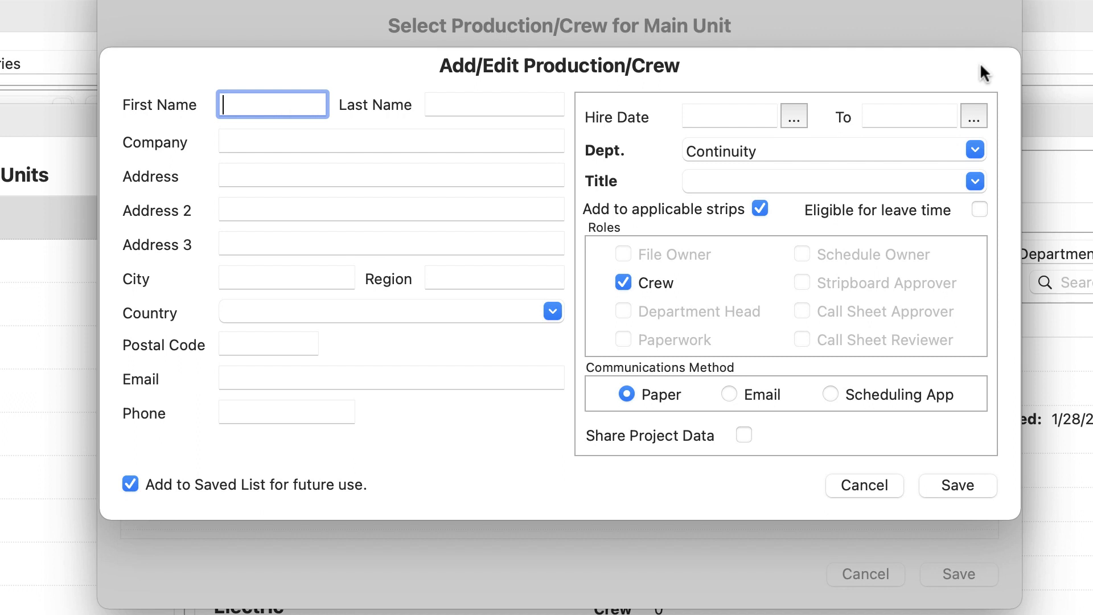
key("Tab")
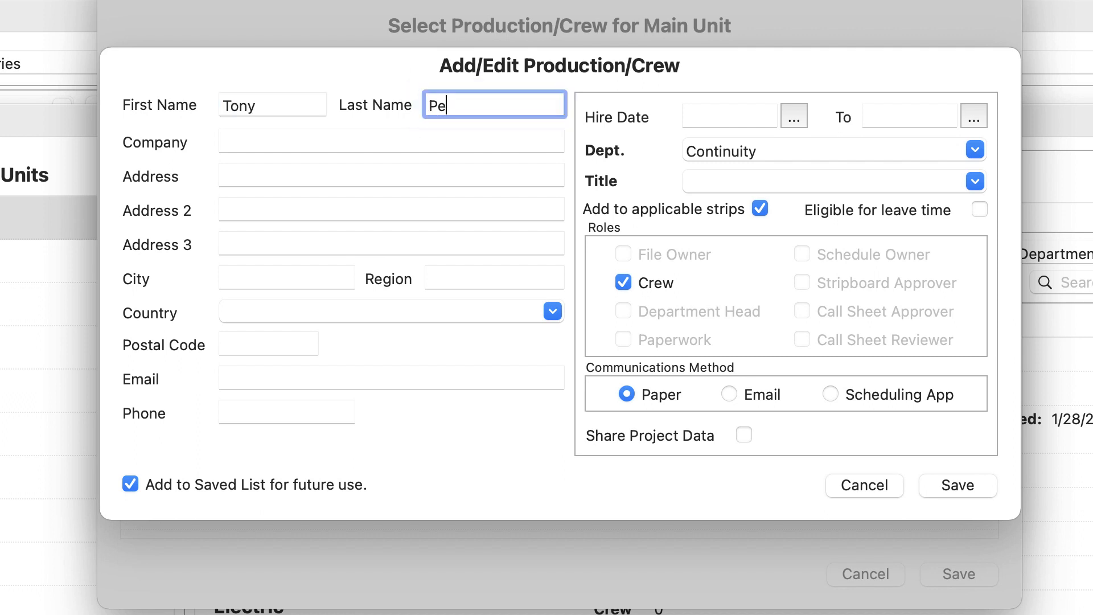
left_click(356, 385)
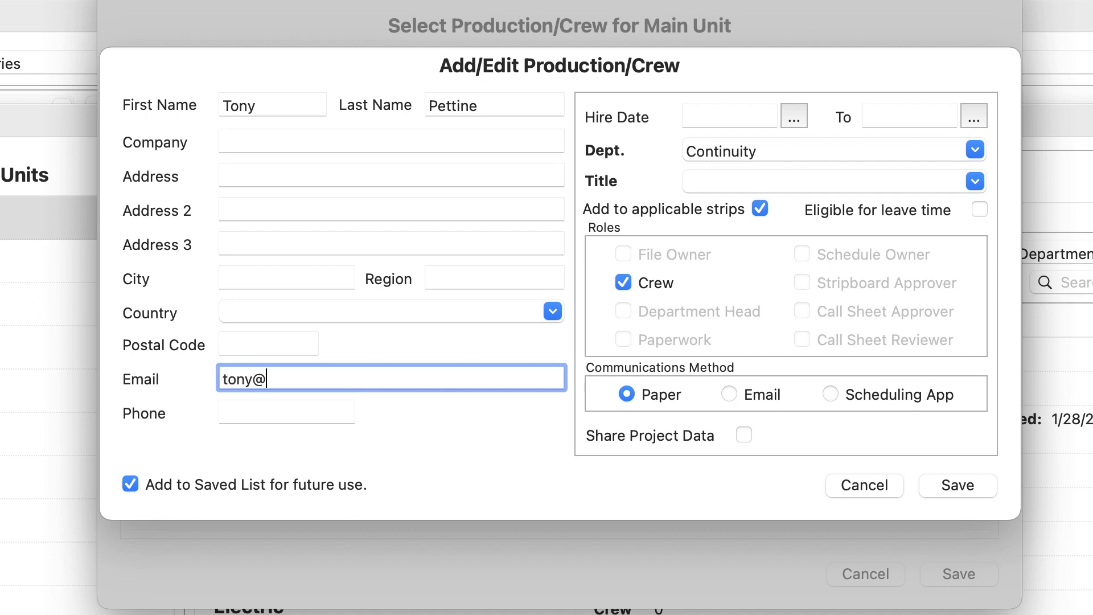
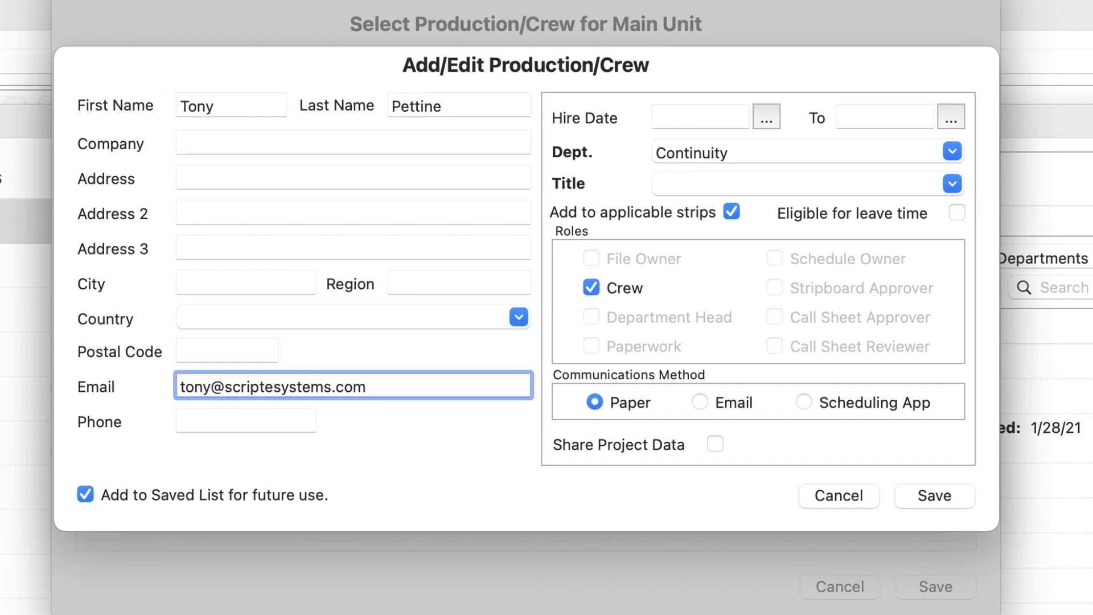
key("Tab")
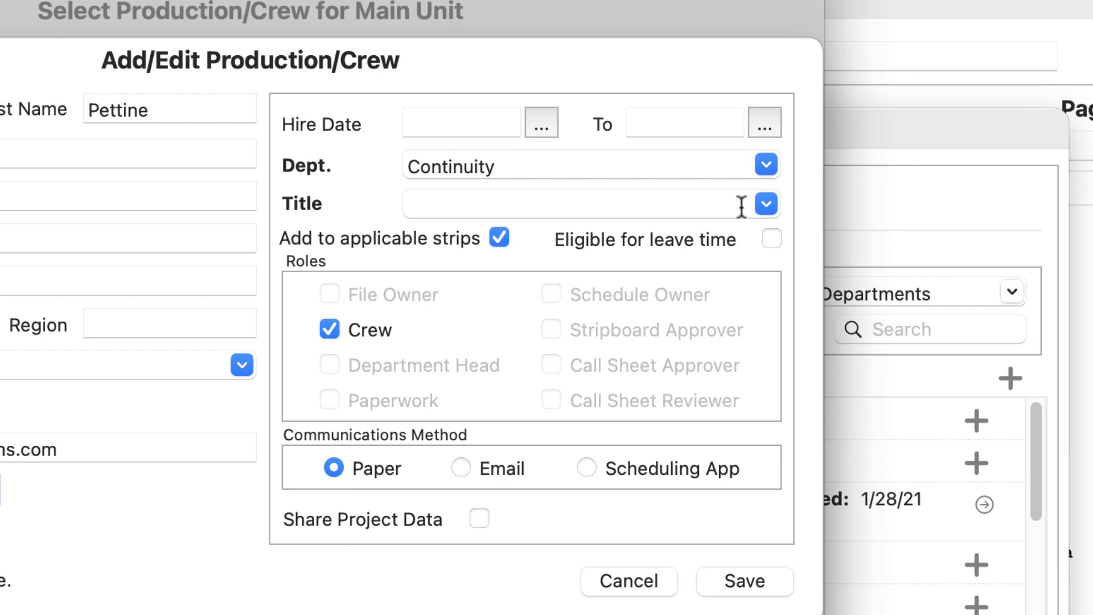
Choose Script Supervisor as the new crew member's title.
left_click(766, 205)
left_click(665, 268)
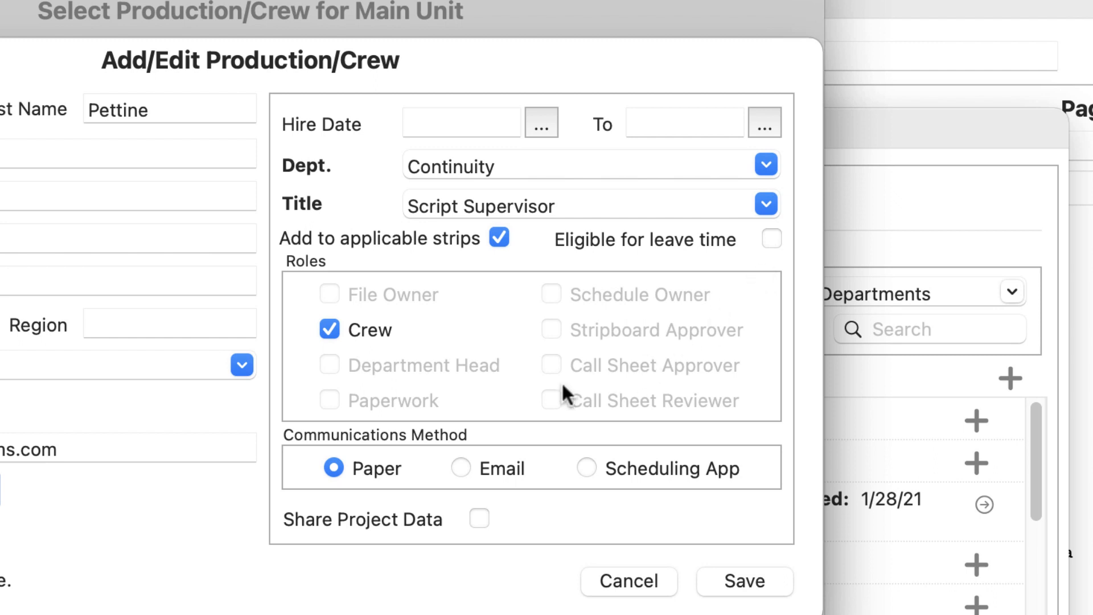
Switch the member's role from Crew to Department Head.
left_click(329, 329)
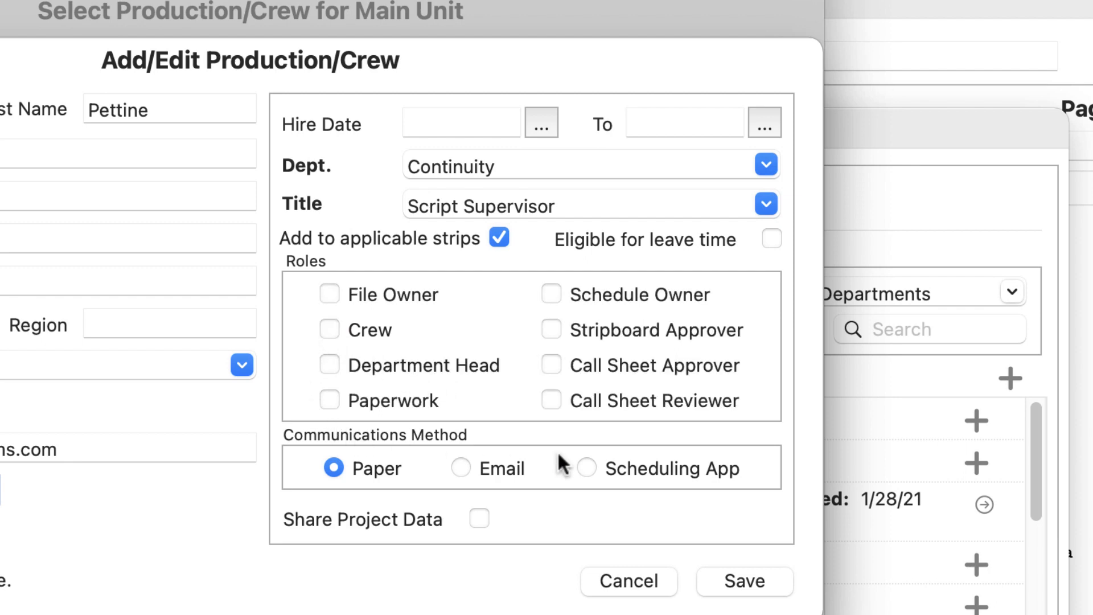
left_click(330, 364)
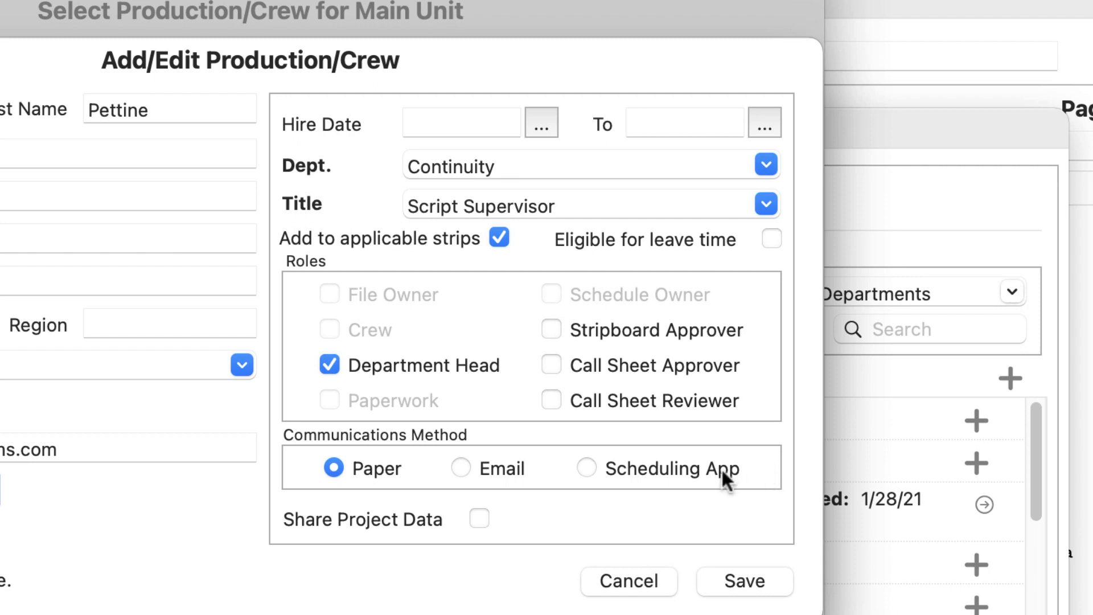
Set the Script Supervisor's communications method to Scheduling App and save the crew details.
left_click(588, 468)
left_click(740, 579)
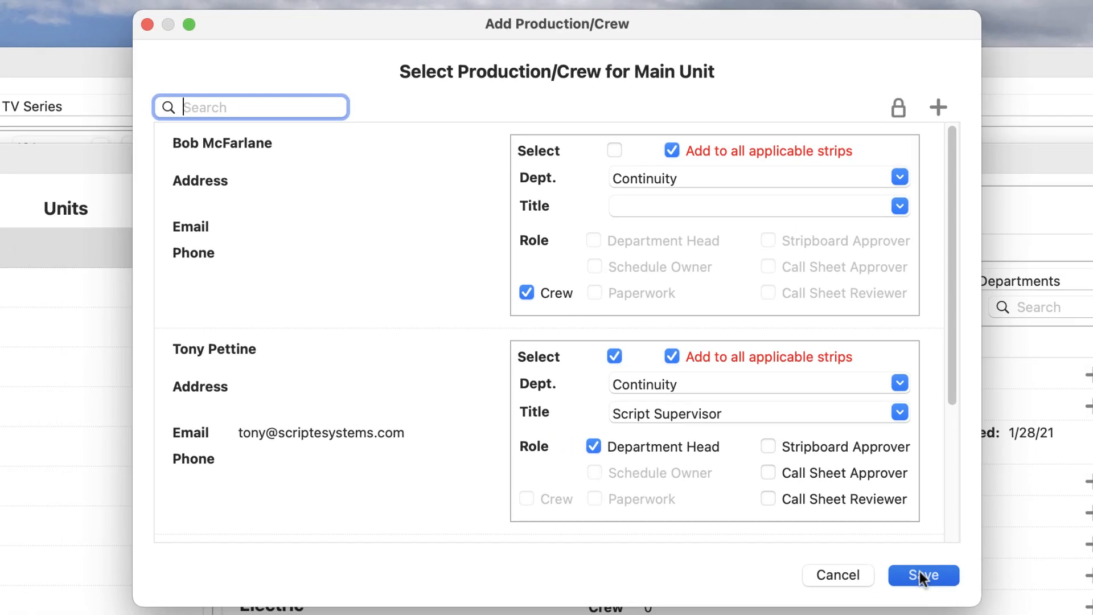
Add the Script Supervisor to Main Unit's Continuity department and inspect the new entry unchanged.
left_click(920, 571)
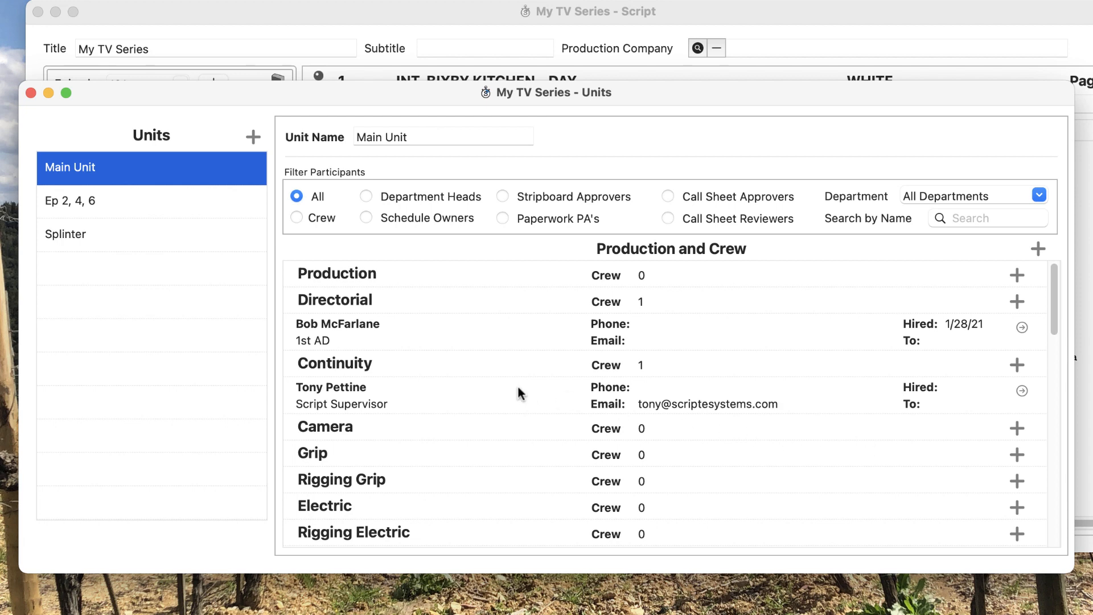
double_click(500, 387)
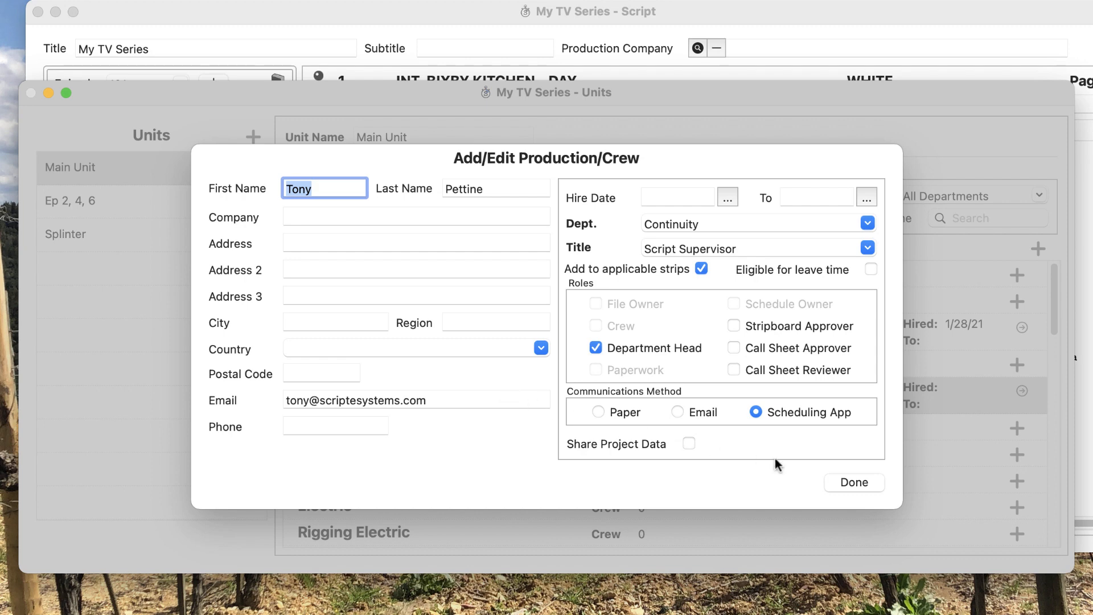
left_click(870, 481)
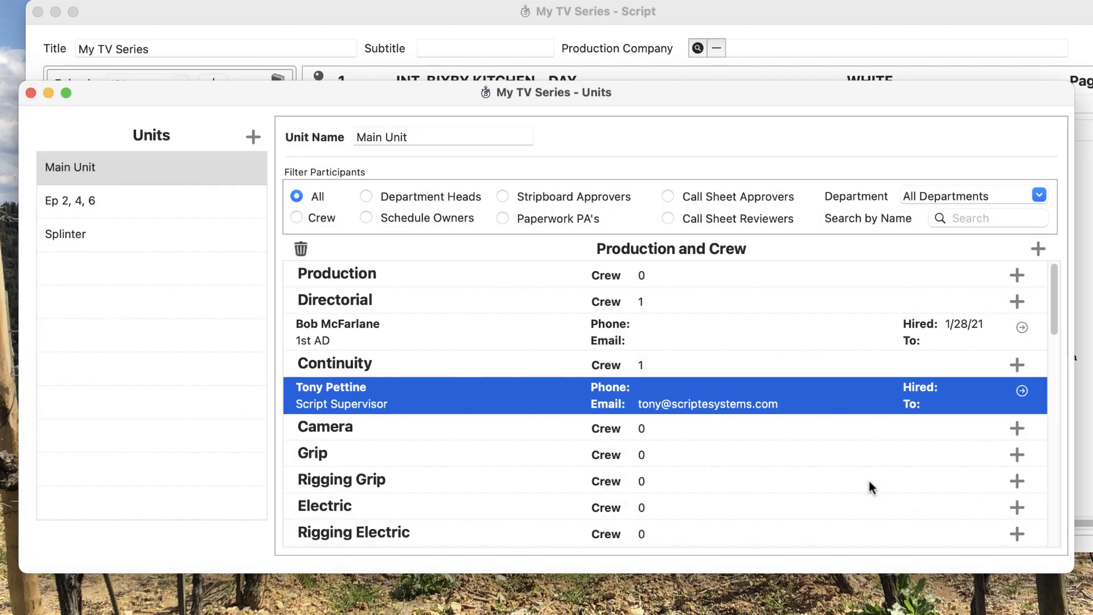
Cancel deleting the Script Supervisor, then filter Main Unit's crew list to Department Heads.
left_click(302, 249)
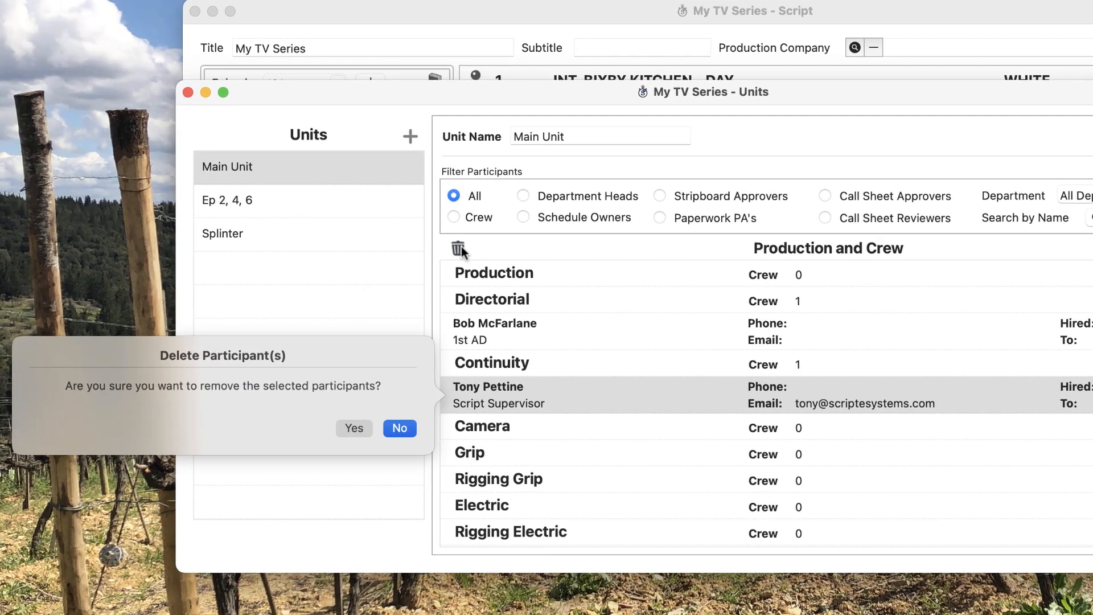
left_click(404, 433)
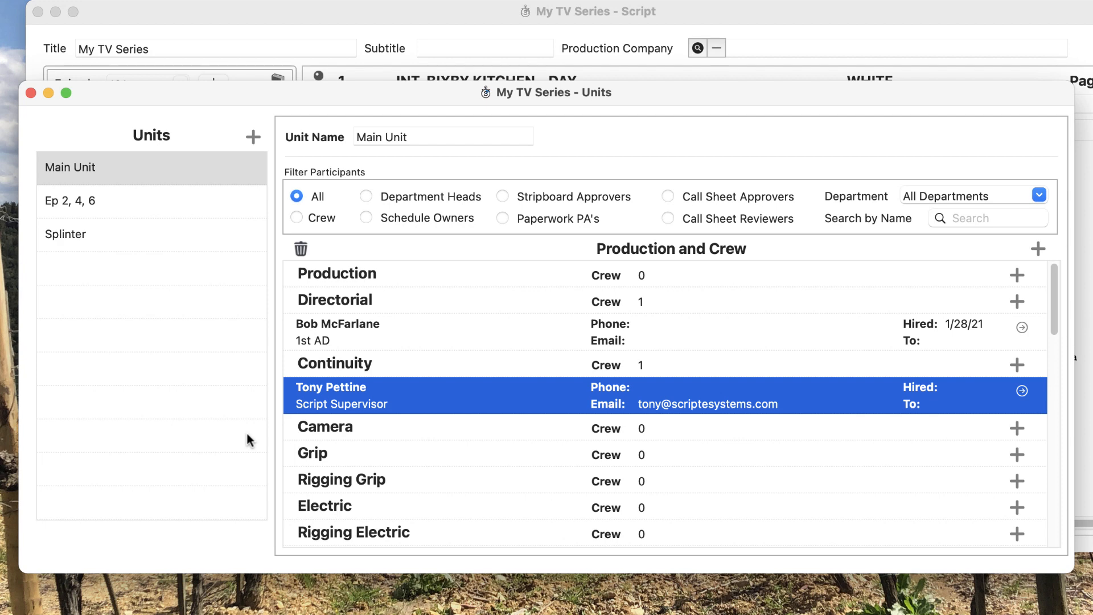
left_click(375, 197)
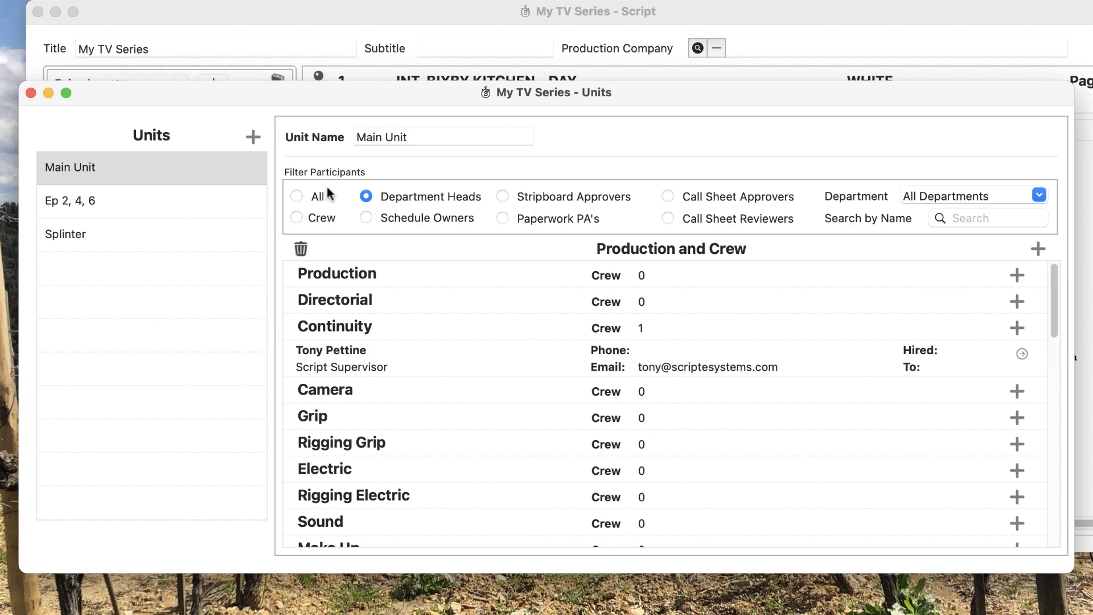
Close the Units window and review the three-person Production and Crew list before closing it.
left_click(32, 93)
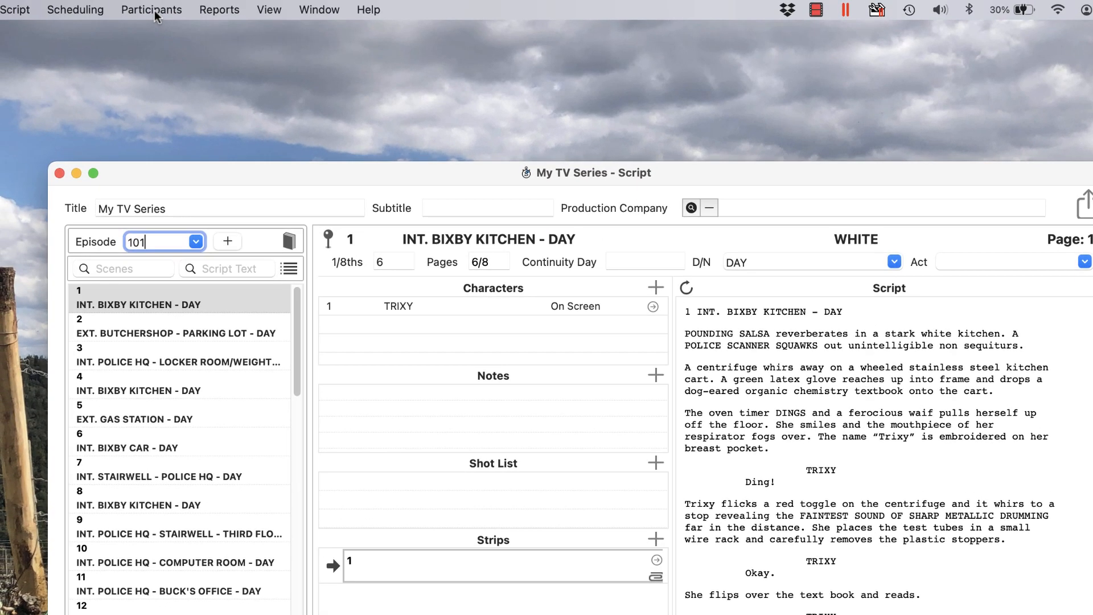
left_click(151, 9)
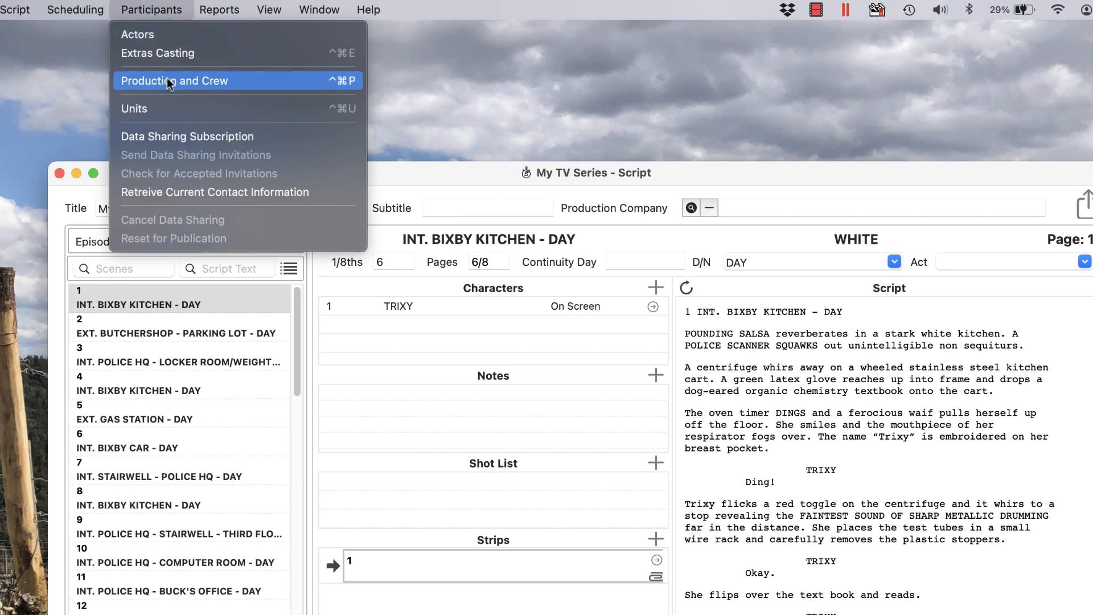
left_click(167, 81)
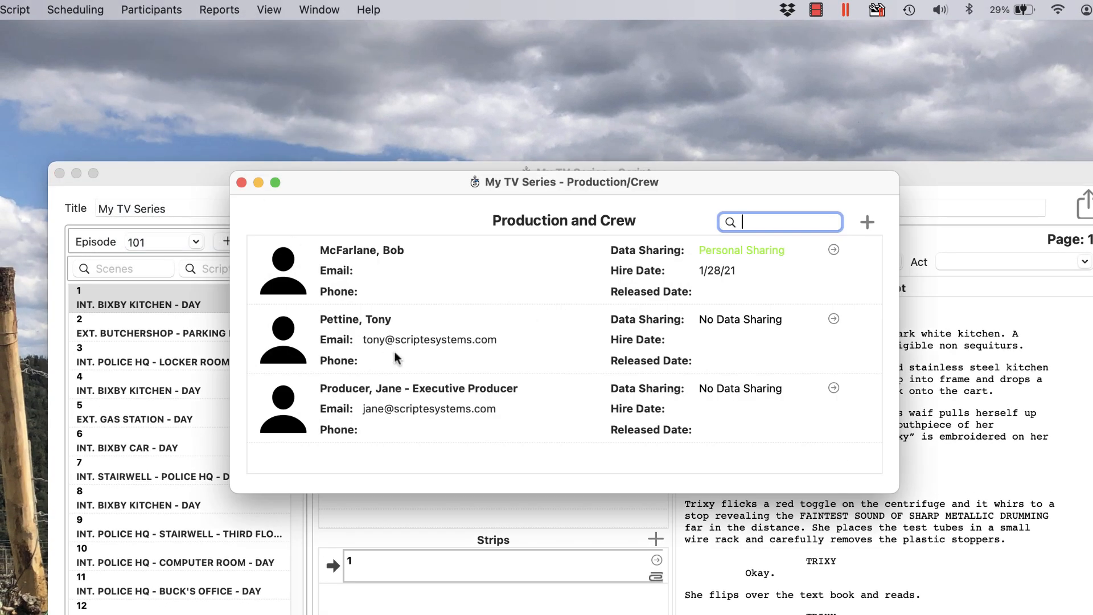
left_click(241, 182)
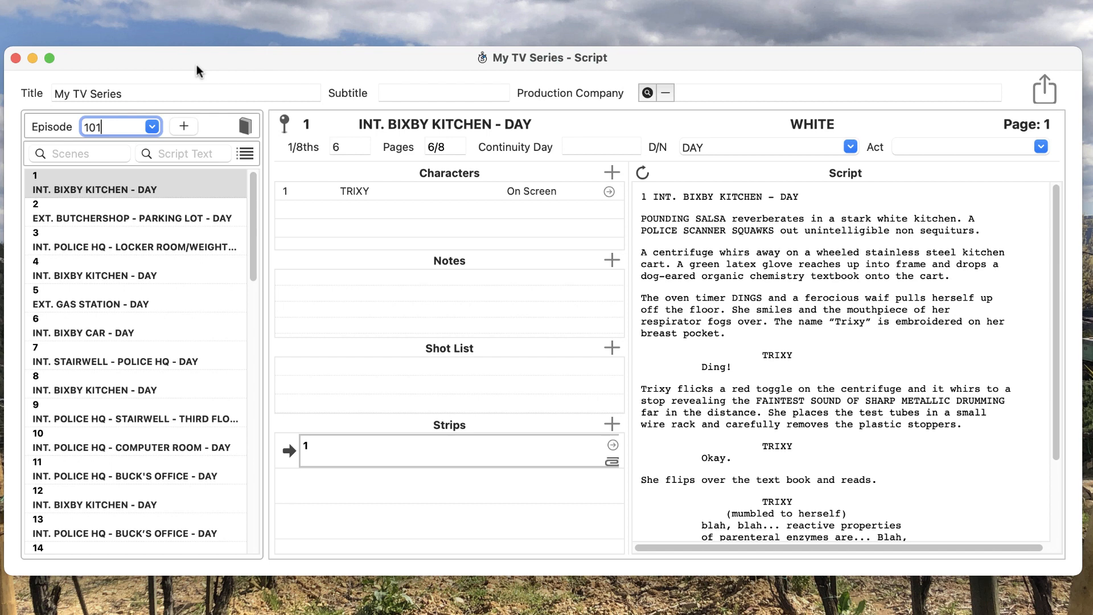
double_click(440, 459)
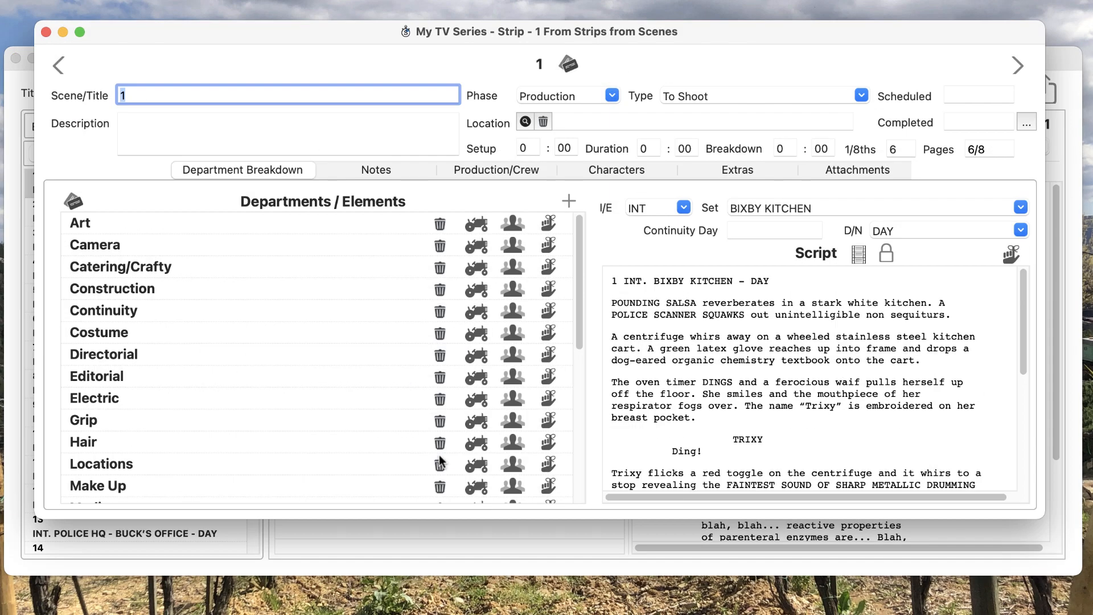
left_click(503, 170)
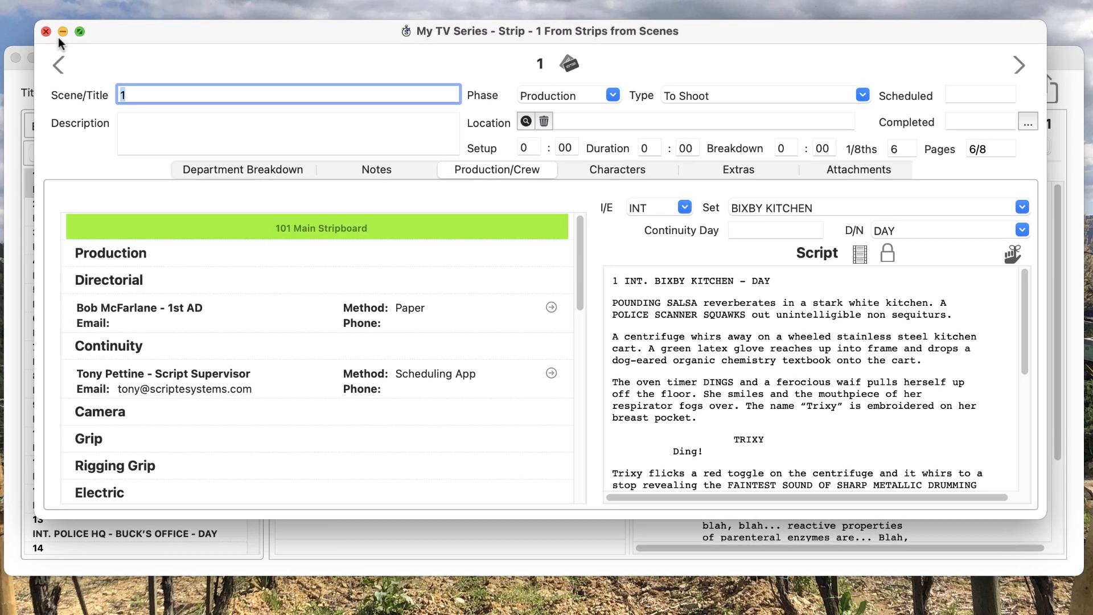
left_click(51, 14)
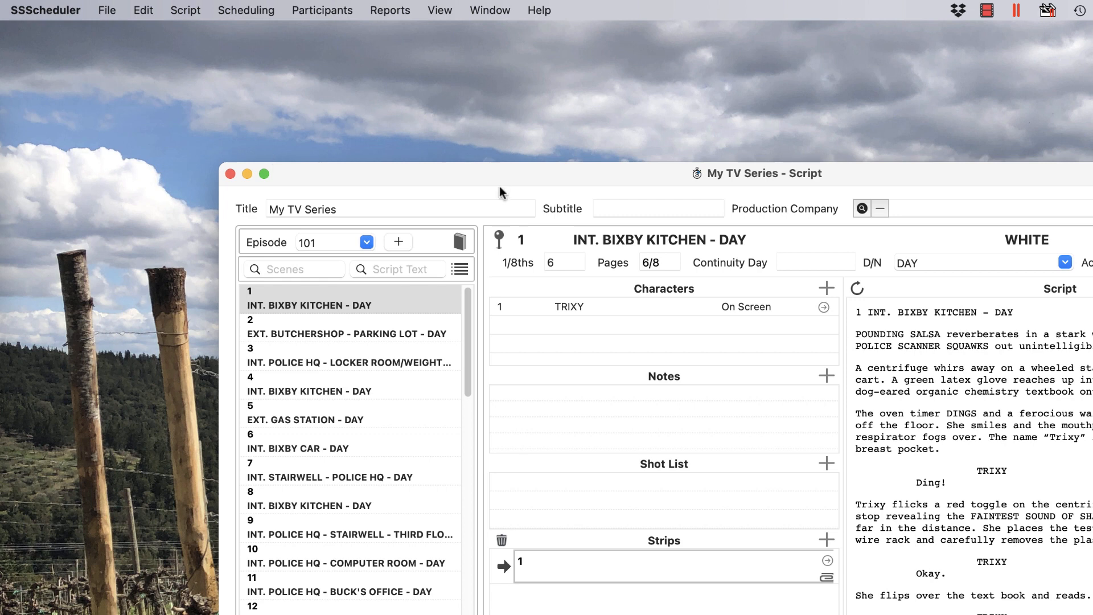
Open Master Lists > Departments and reorder rows so Directorial sits above Camera.
left_click(68, 13)
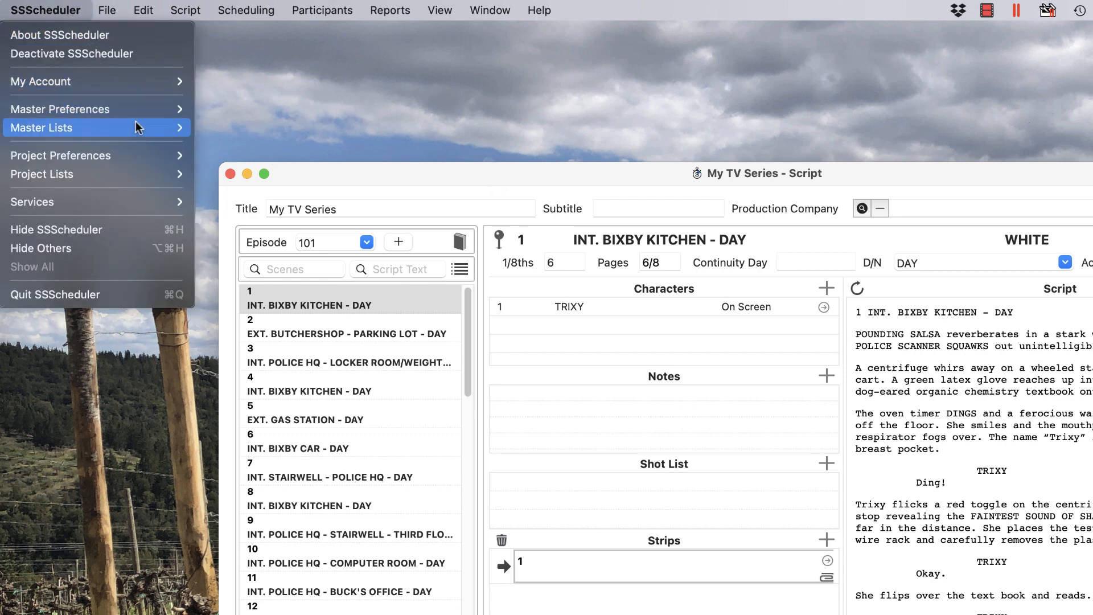
mouse_move(136, 123)
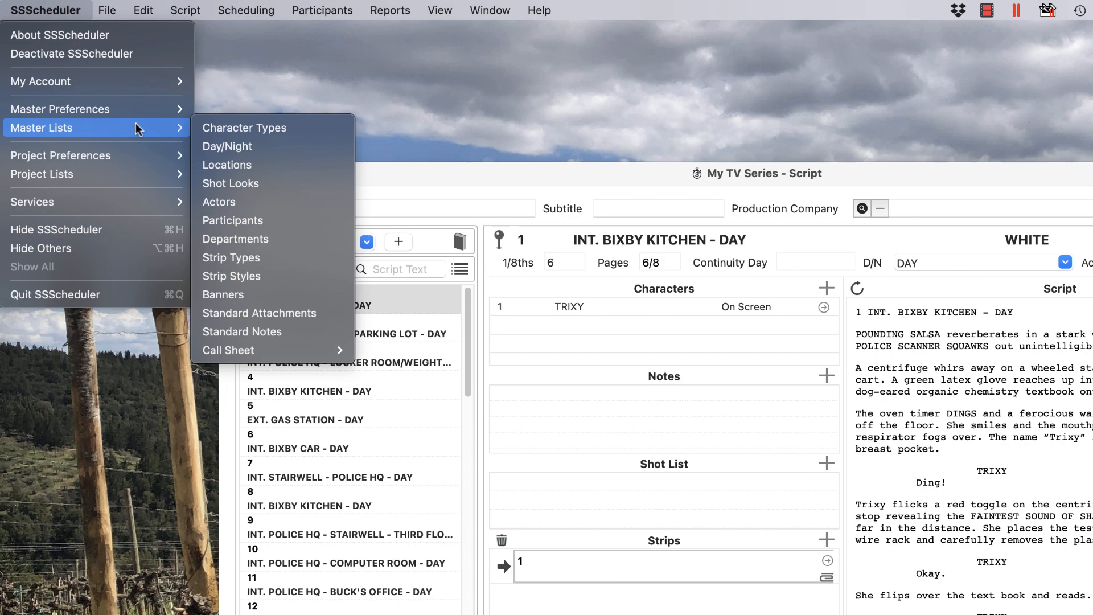
left_click(270, 239)
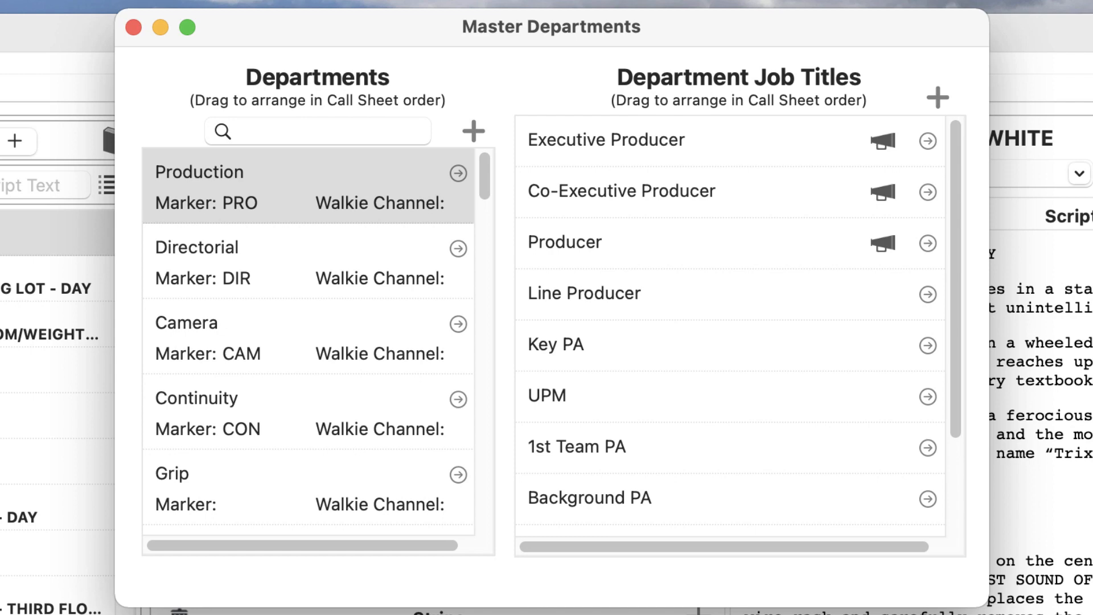
left_click_drag(239, 333, 265, 228)
left_click_drag(275, 344, 289, 236)
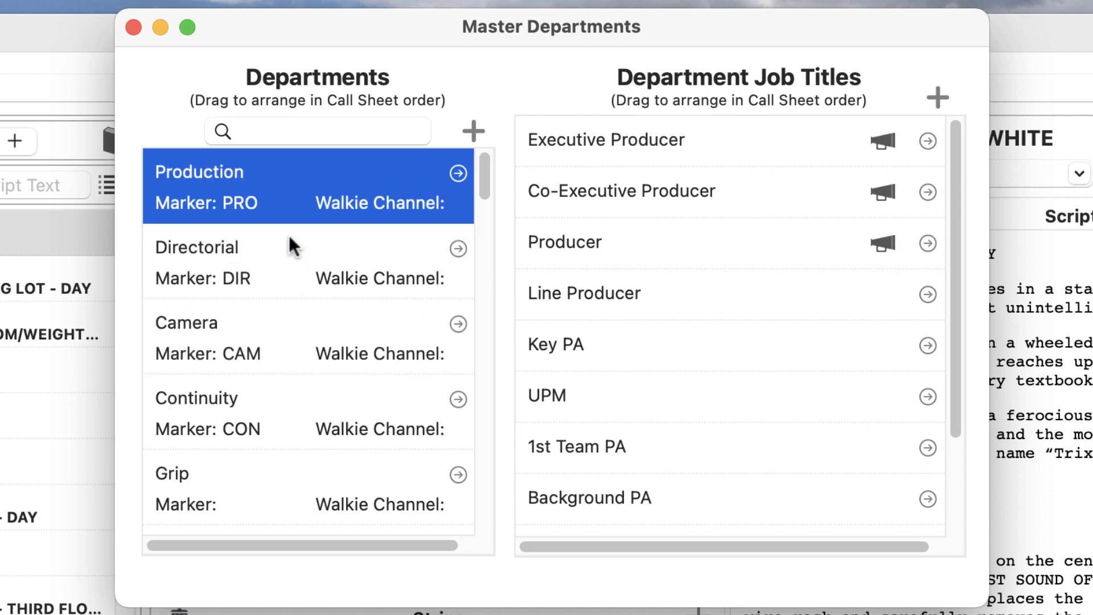
Open the Camera department (marker CAM) for editing and select its 0-minute Crew Call offset.
double_click(276, 303)
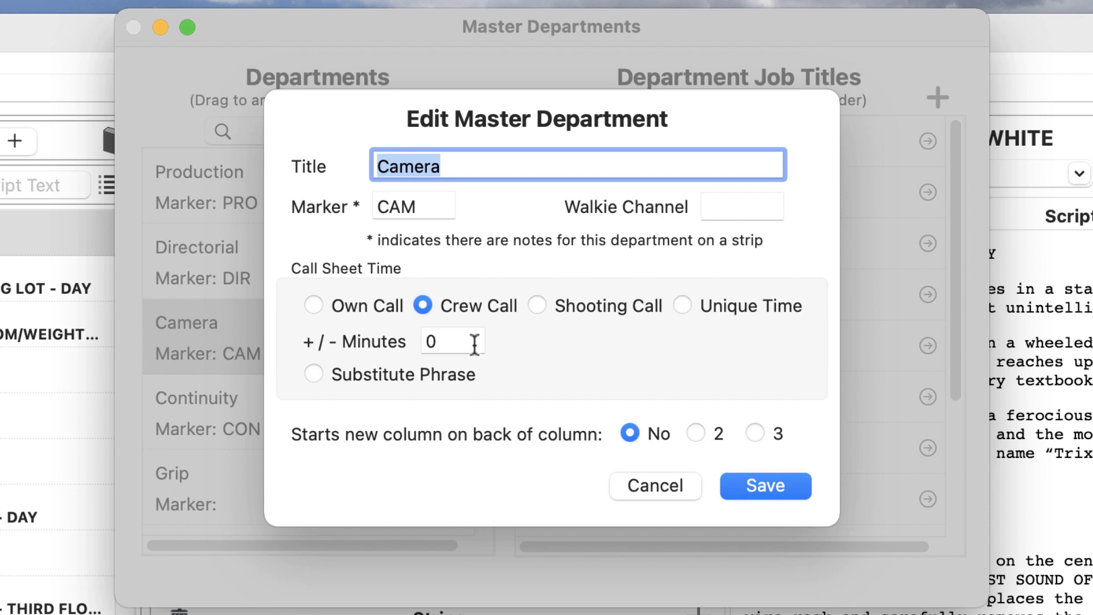
left_click(474, 341)
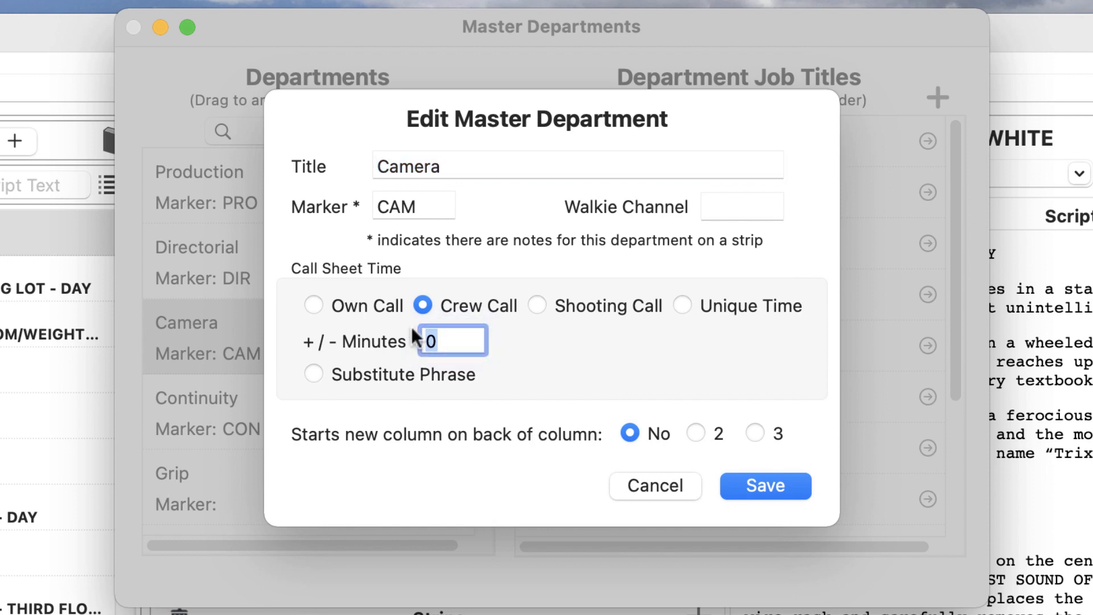
Enter a -30 minute Camera crew-call offset, cancel the edit, and show Production's job titles.
key("BackSpace")
type("-30")
key("Tab")
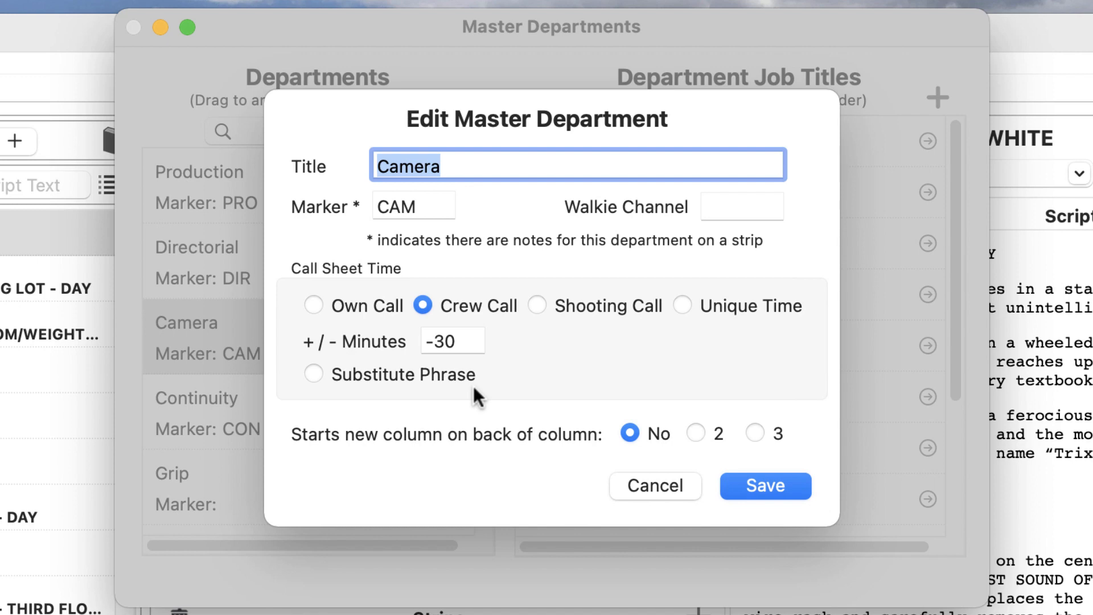
left_click(640, 484)
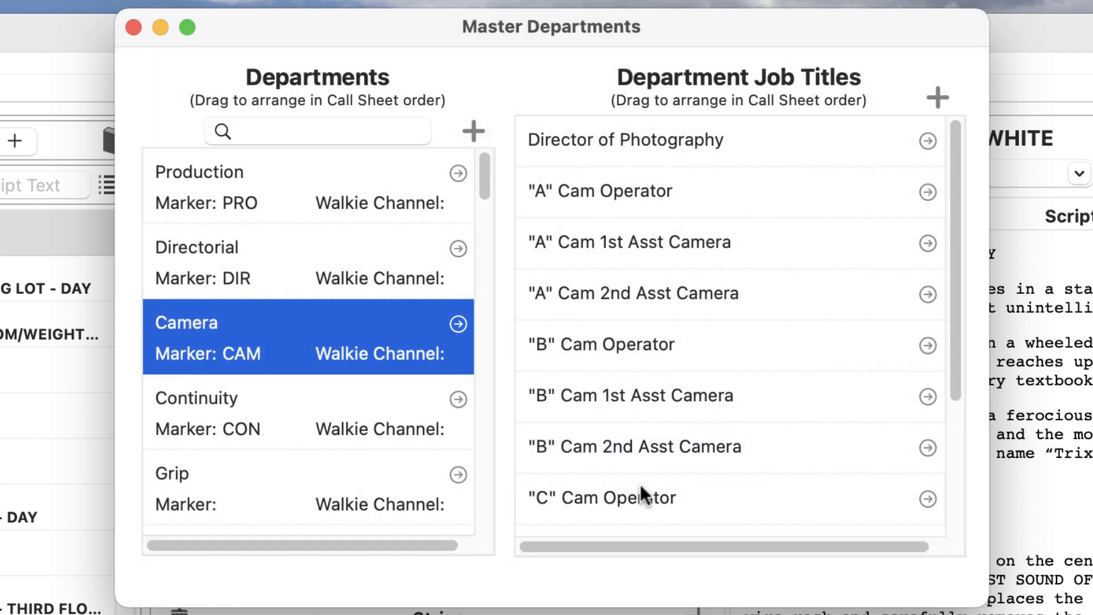
left_click(234, 175)
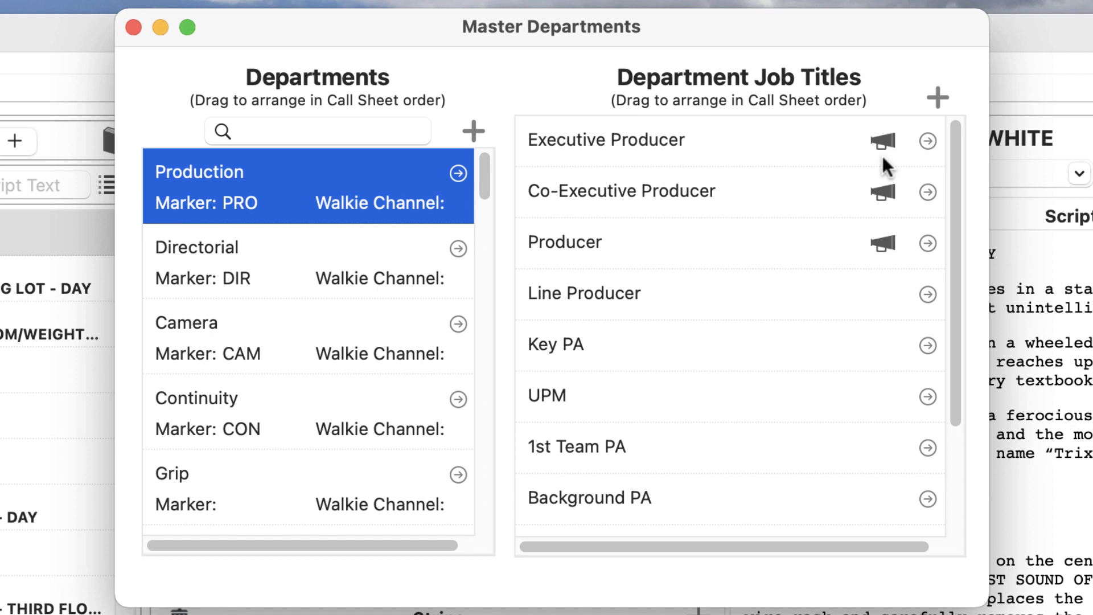
double_click(830, 149)
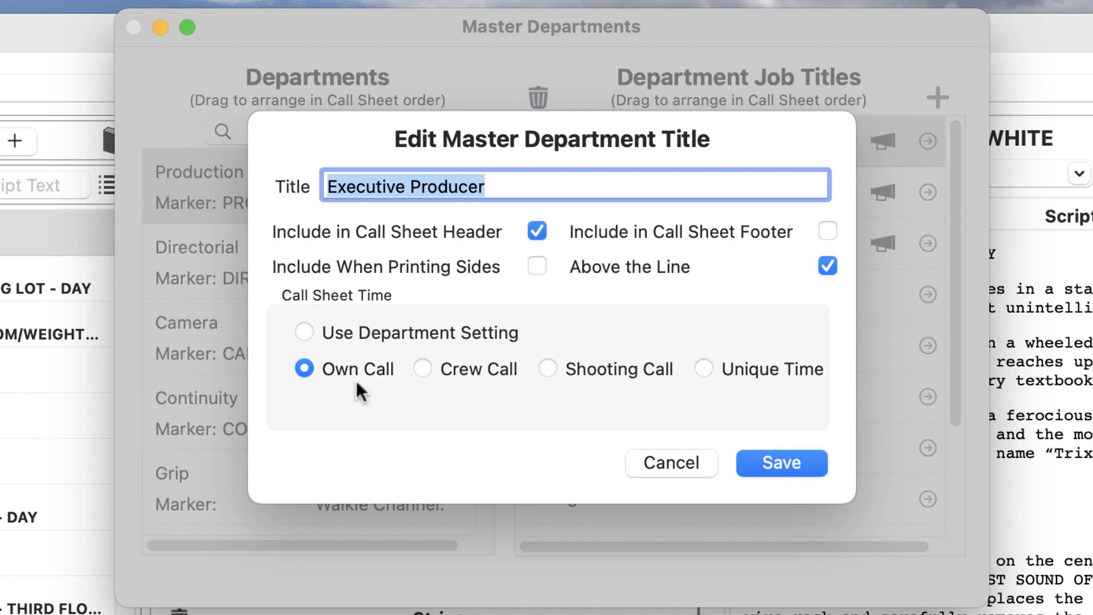
left_click(436, 374)
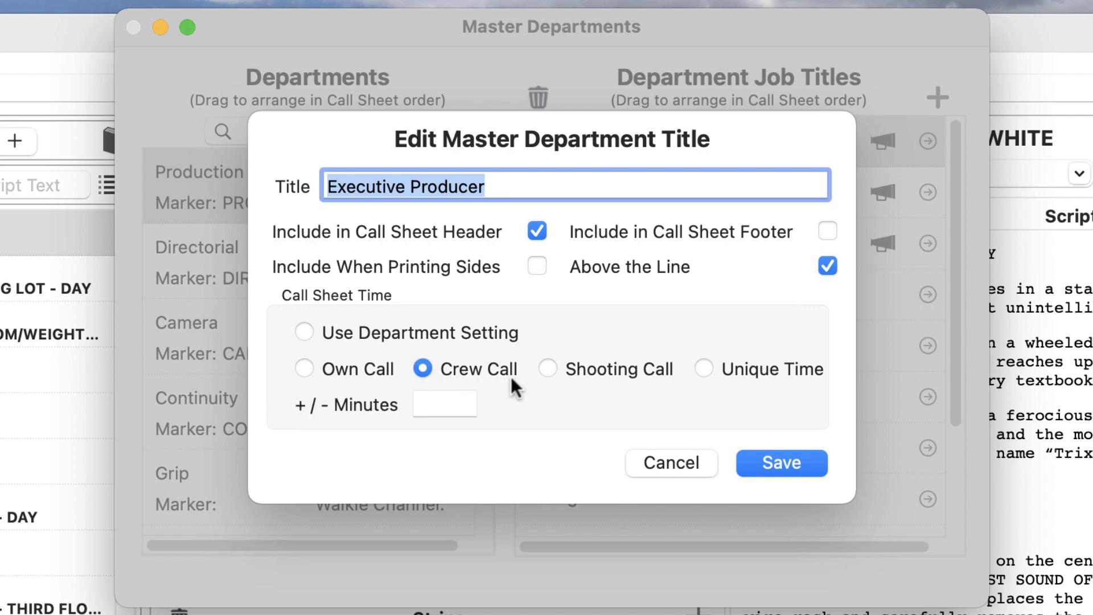
left_click(548, 369)
left_click(650, 459)
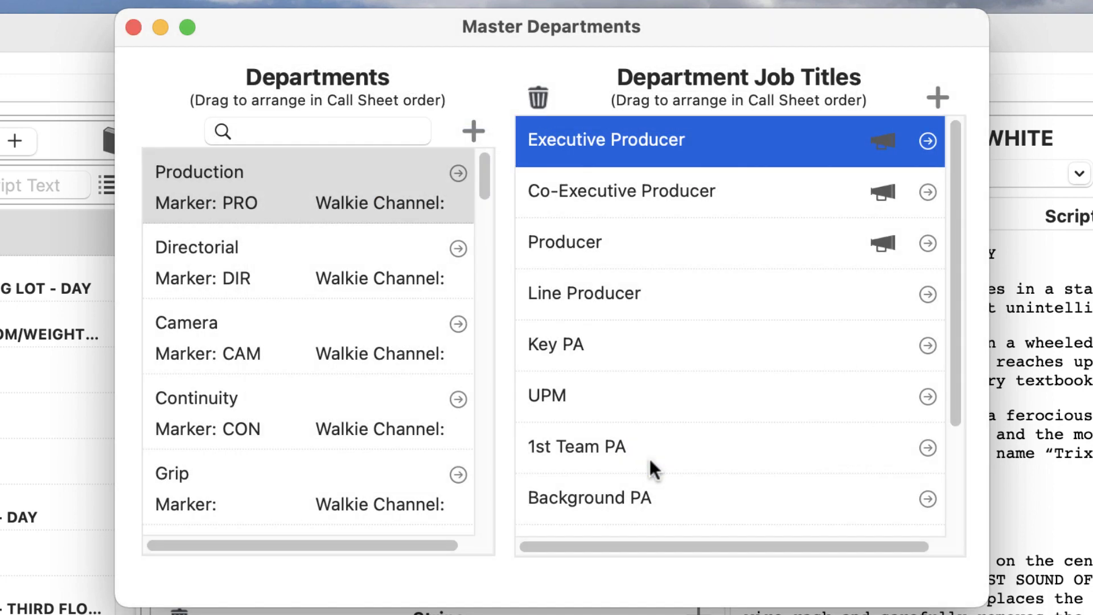